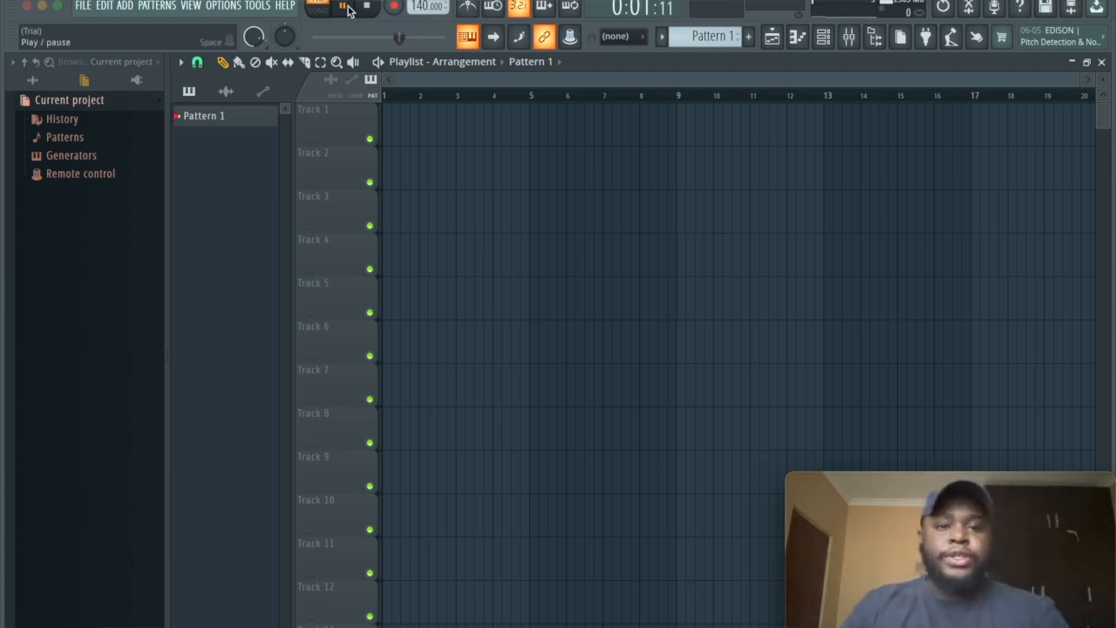
Step: Set the webcam video player window to float on top of the other windows
click(225, 0)
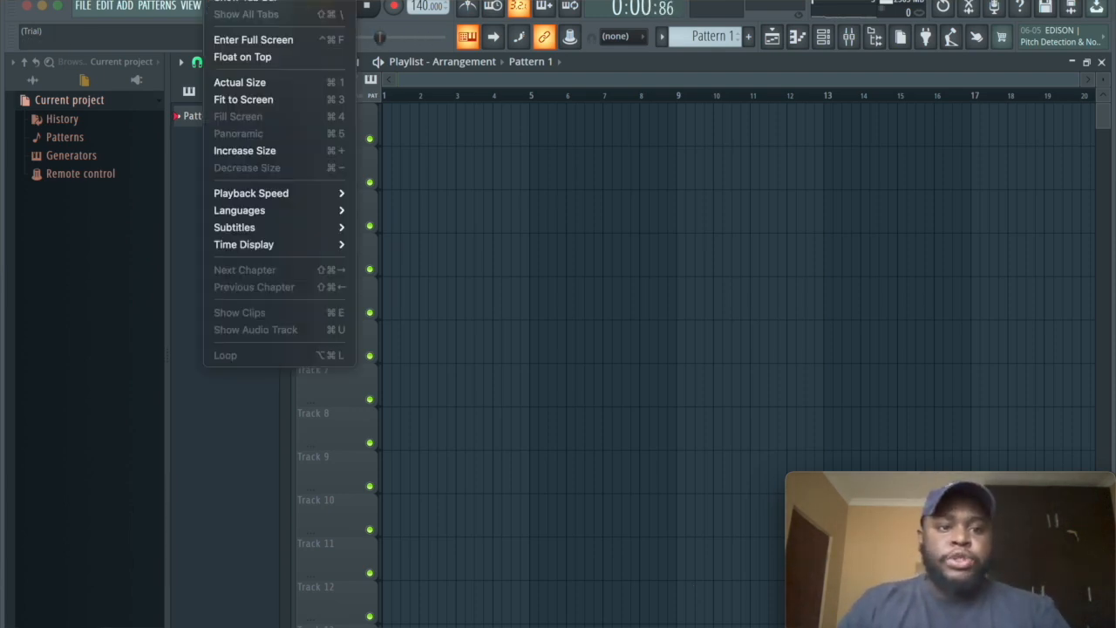
click(261, 59)
Step: Pause playback and set the project tempo to 160 BPM
click(343, 8)
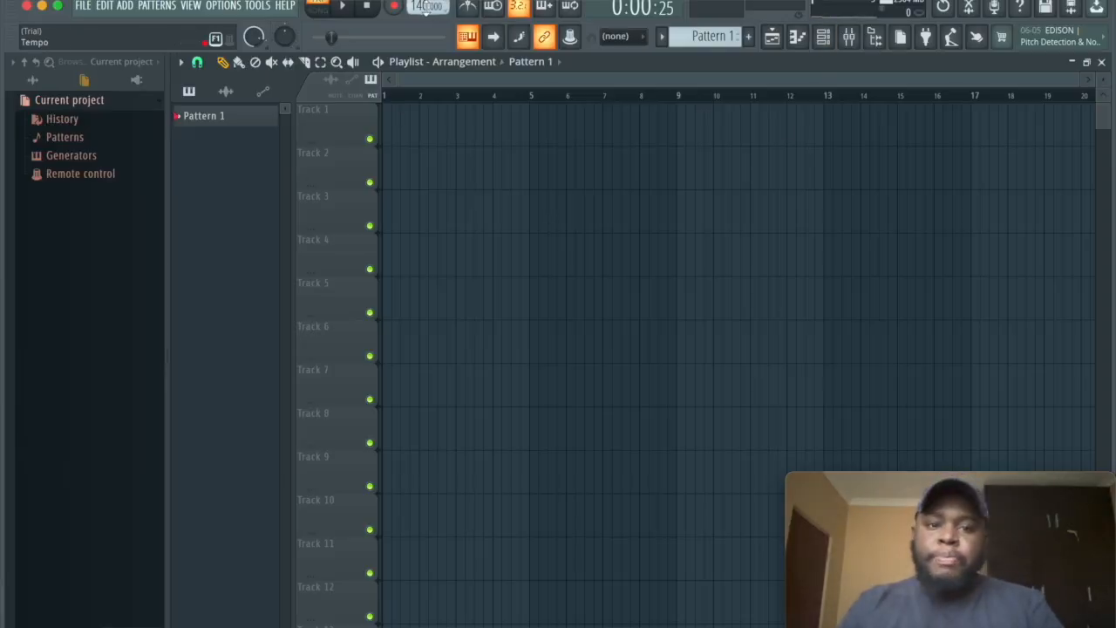
drag(425, 6, 426, 0)
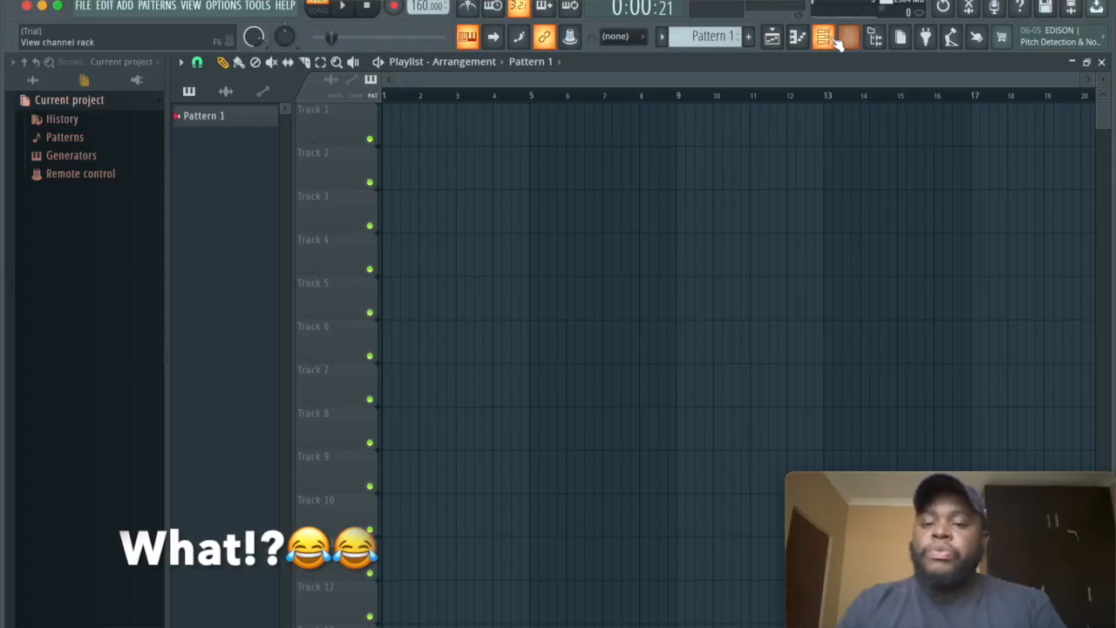
Step: Add an FL Keys instrument to the channel rack and load its Dark Piano preset
click(834, 39)
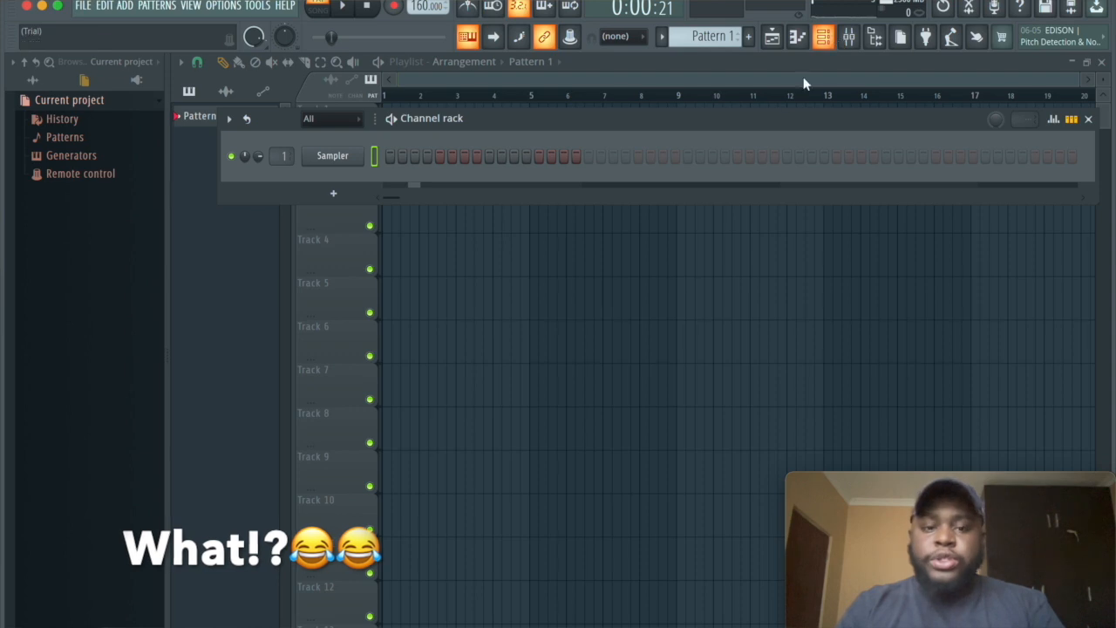
click(331, 194)
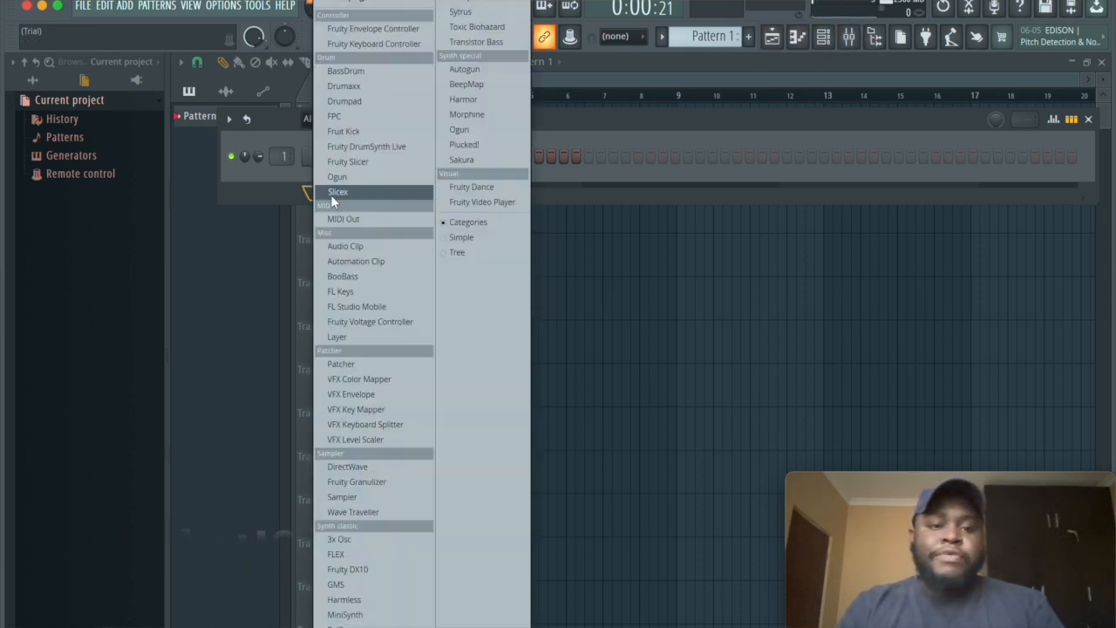
click(346, 291)
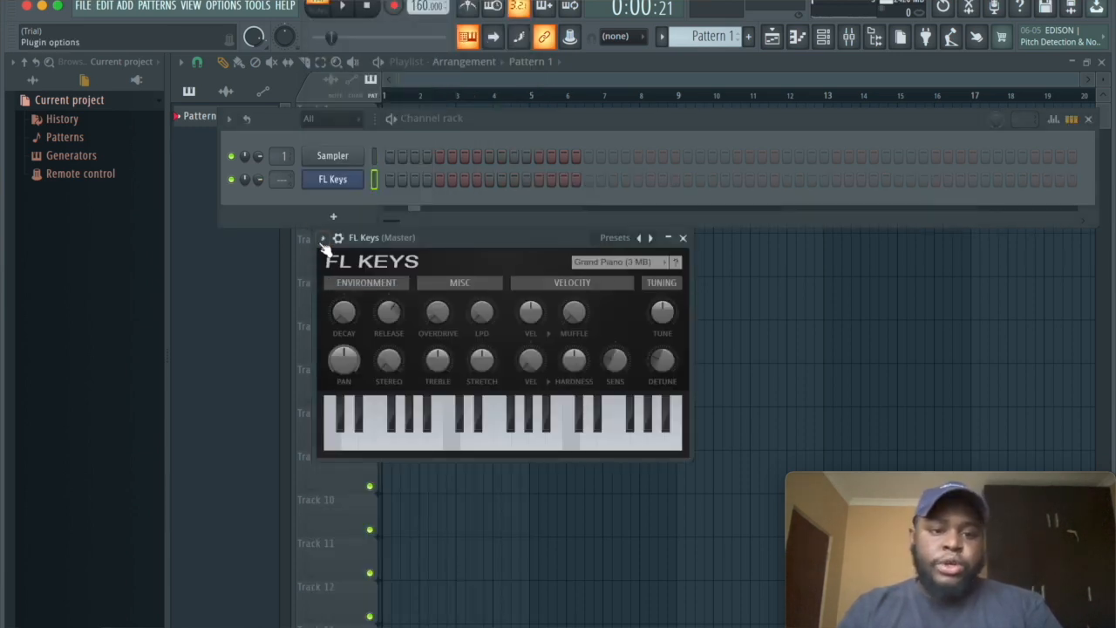
click(323, 241)
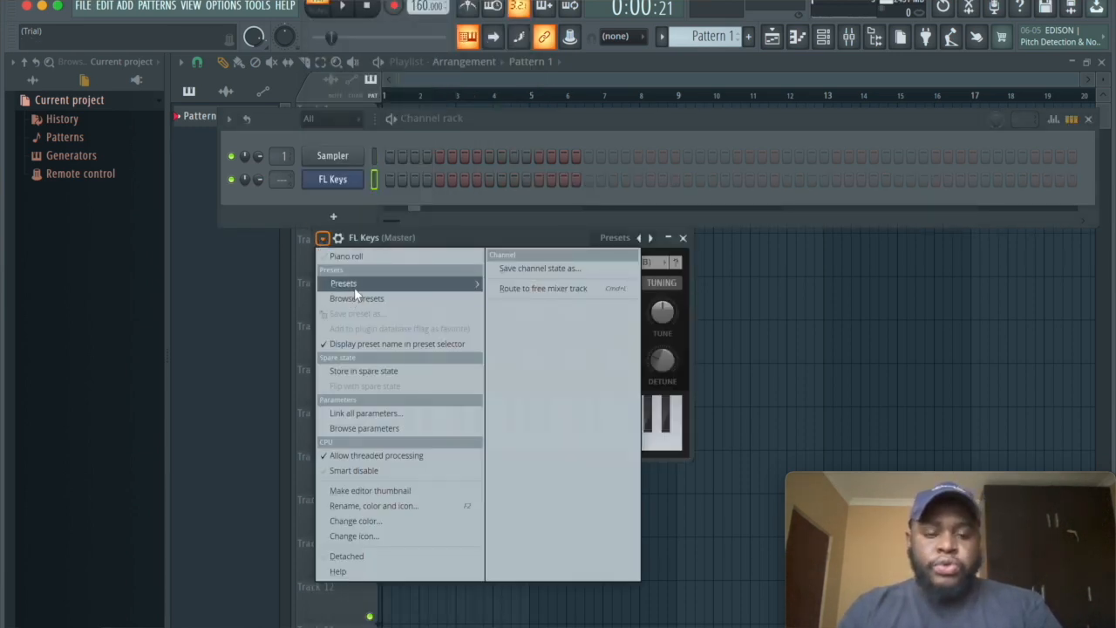
mouse_move(344, 283)
click(534, 346)
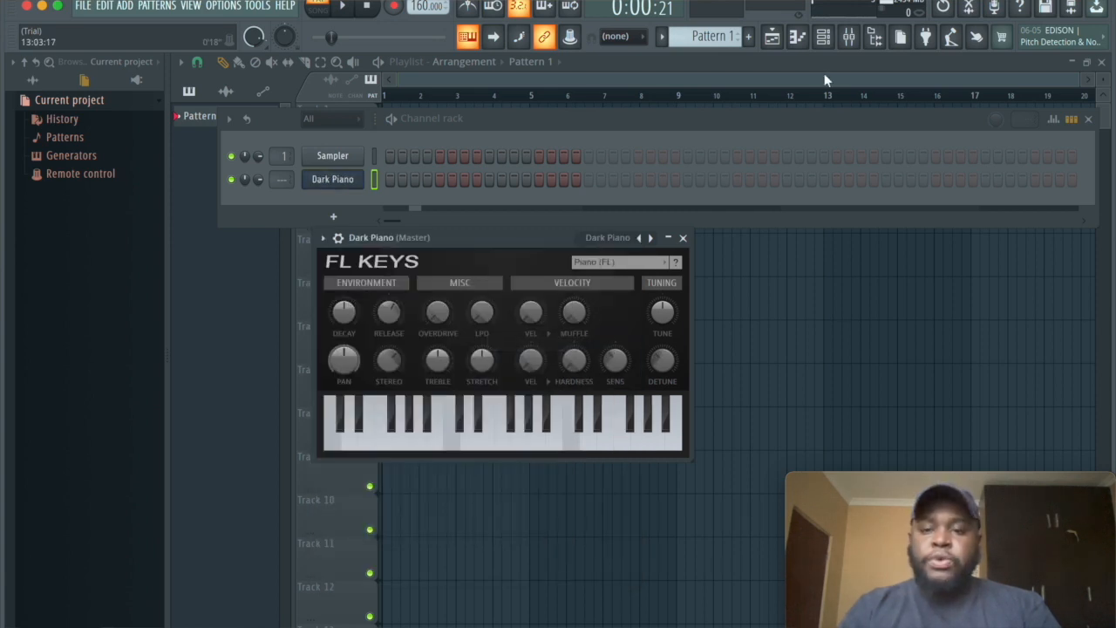
Step: Open the piano roll for the Sampler channel, with the playhead moved to the start of bar 1
click(800, 40)
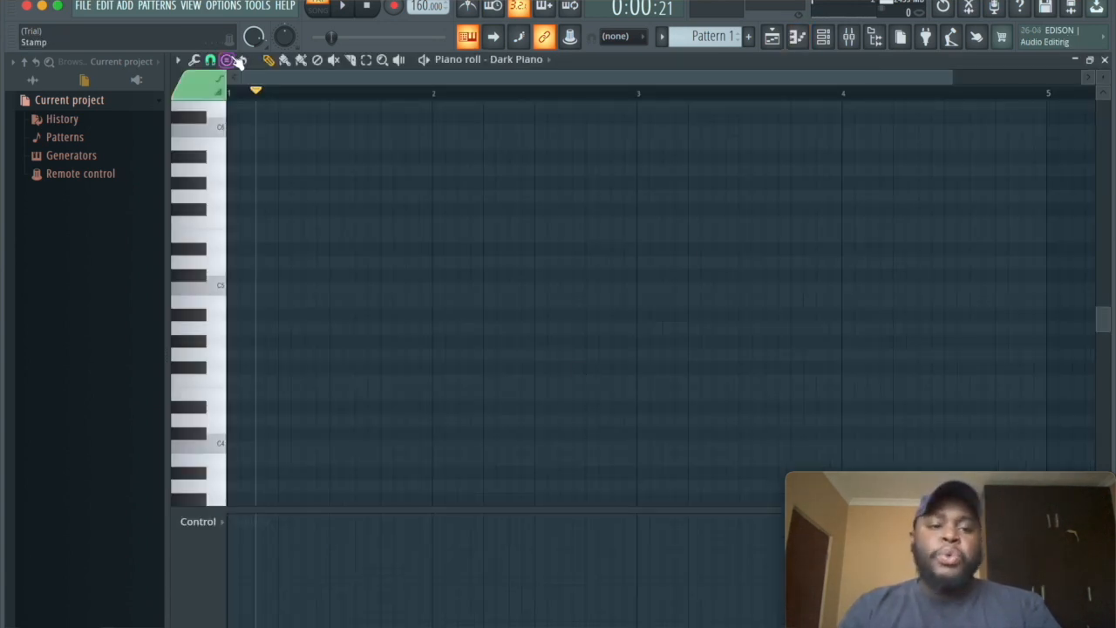
drag(257, 91, 177, 94)
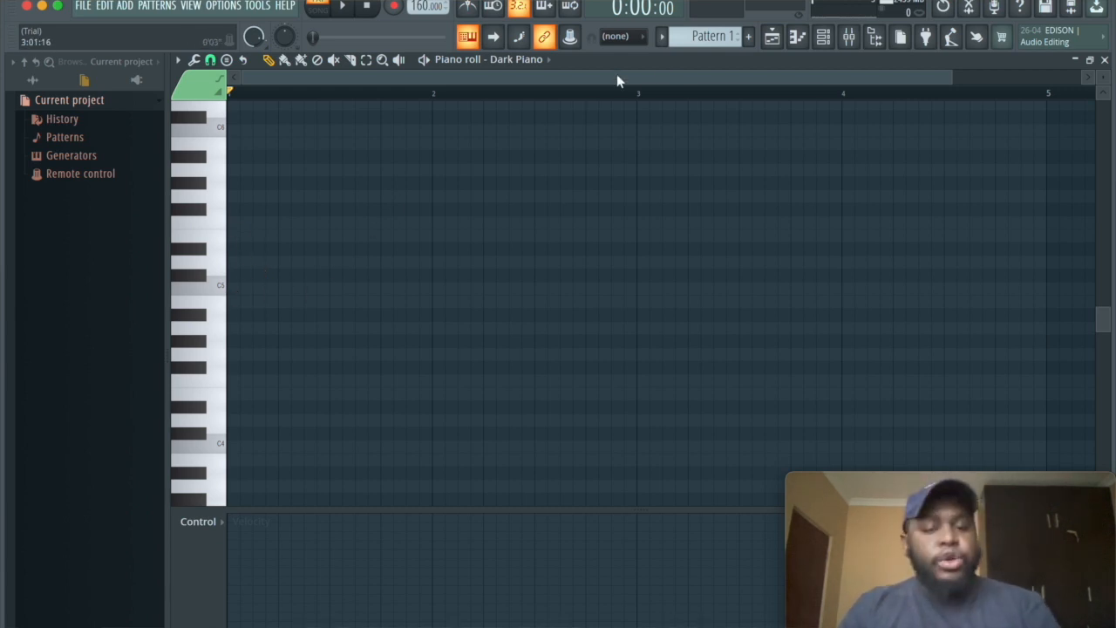
click(532, 59)
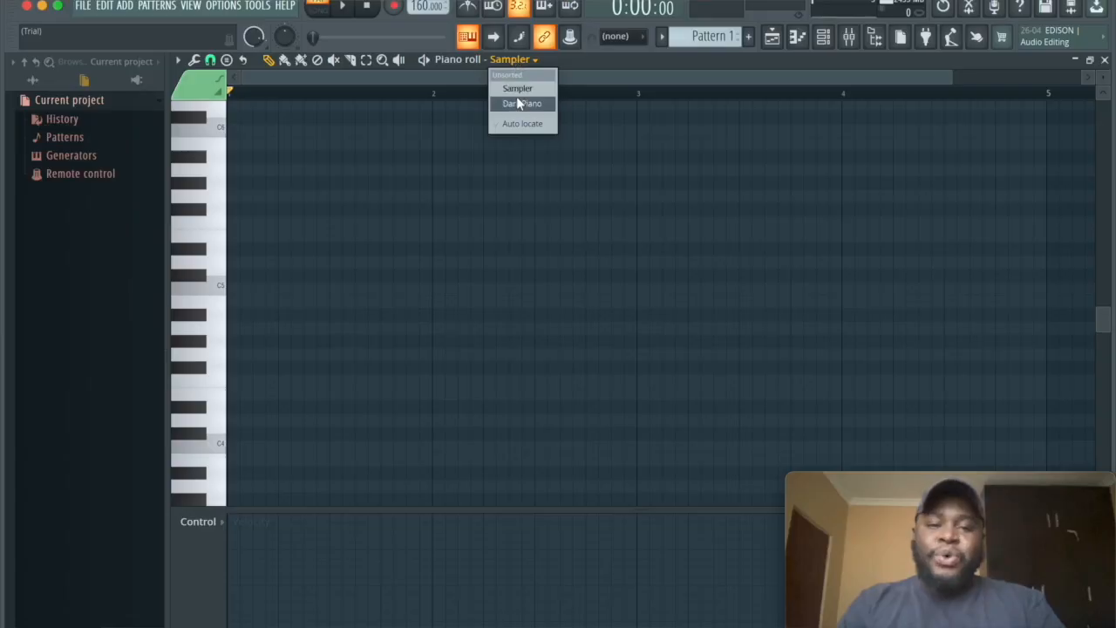
click(516, 101)
click(517, 63)
click(515, 88)
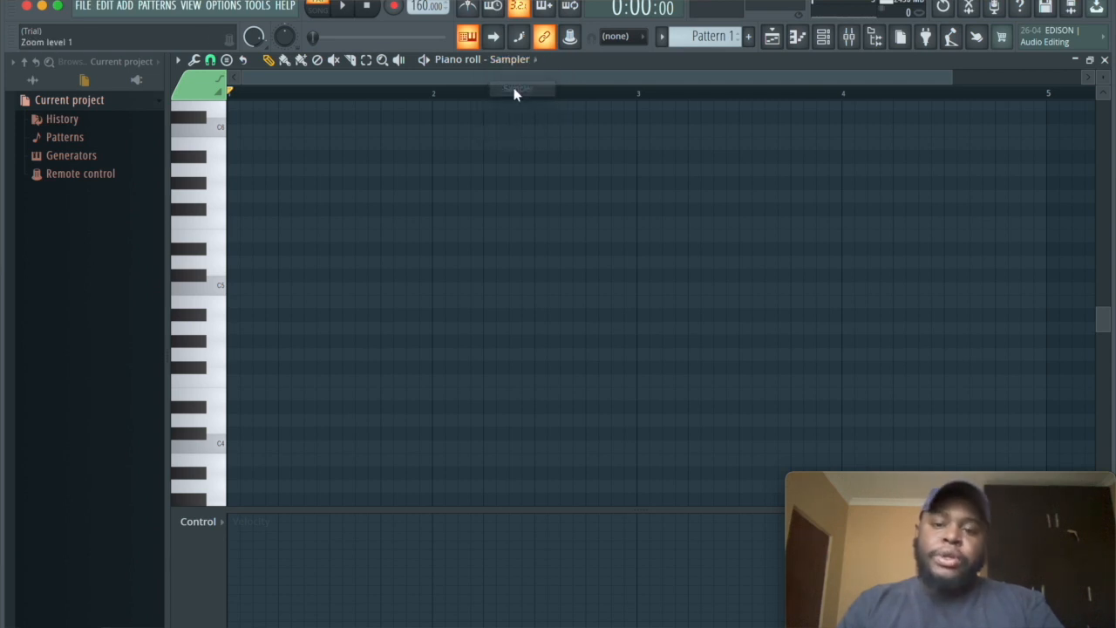
Step: Stamp a Minor Natural (Aeolian) scale from C5 and align its notes with the start of bar 1
click(226, 60)
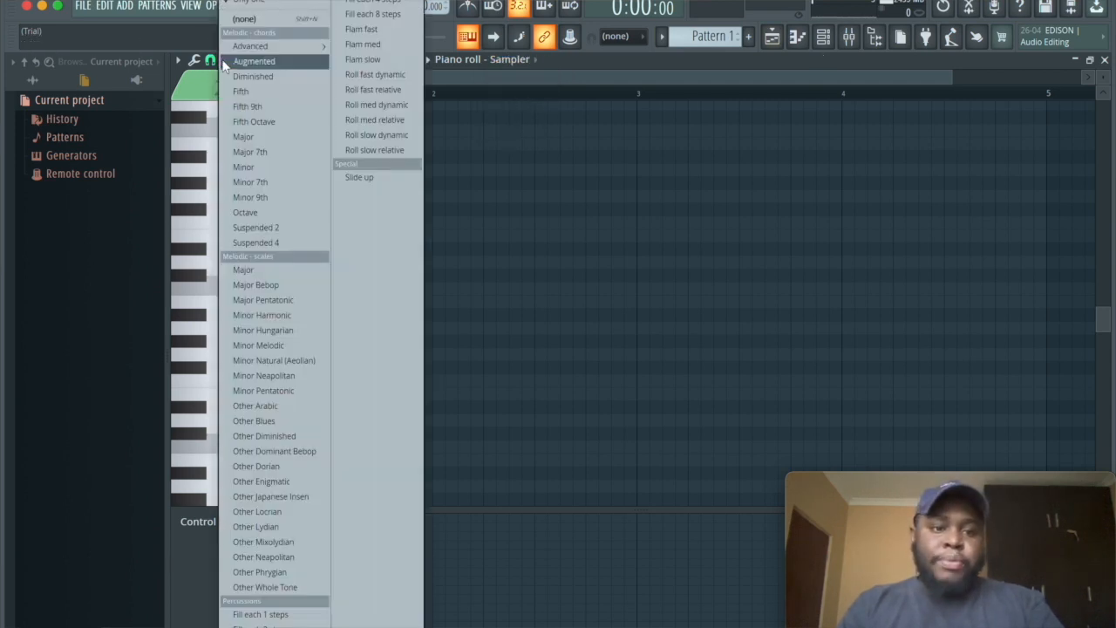
click(302, 360)
click(263, 291)
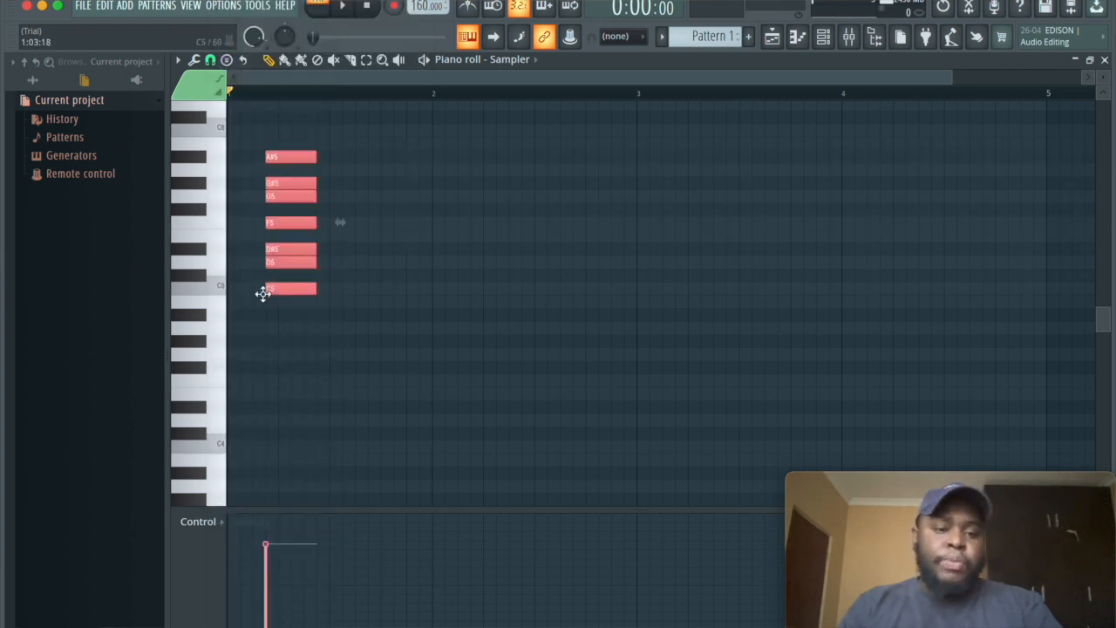
drag(261, 293, 197, 293)
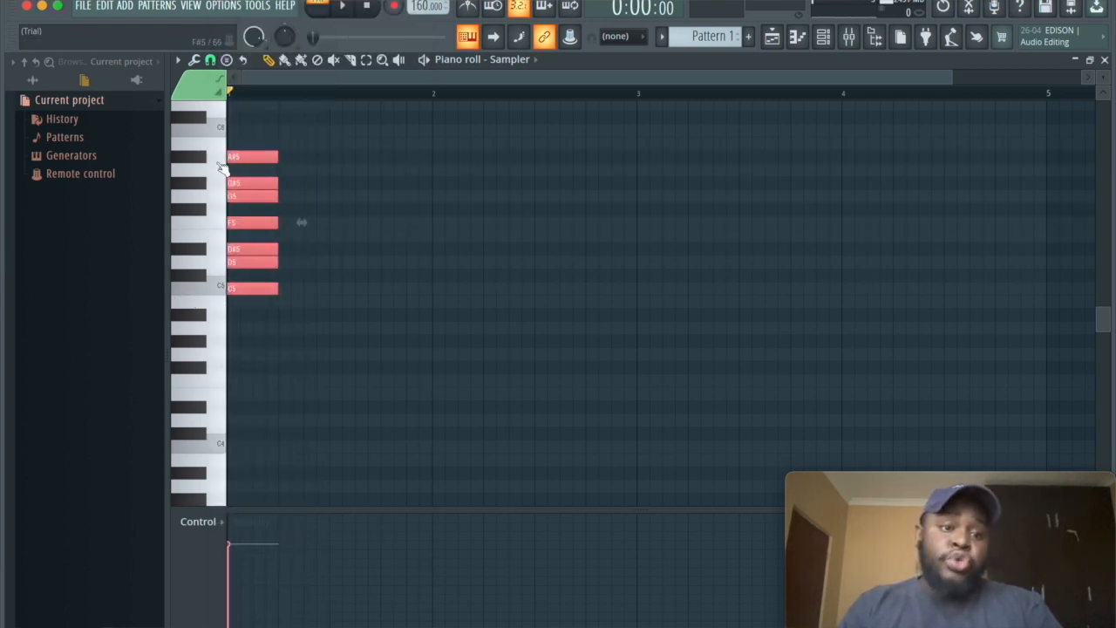
Step: Duplicate the C minor scale notes one octave higher and one octave lower at the start of bar 1
click(210, 59)
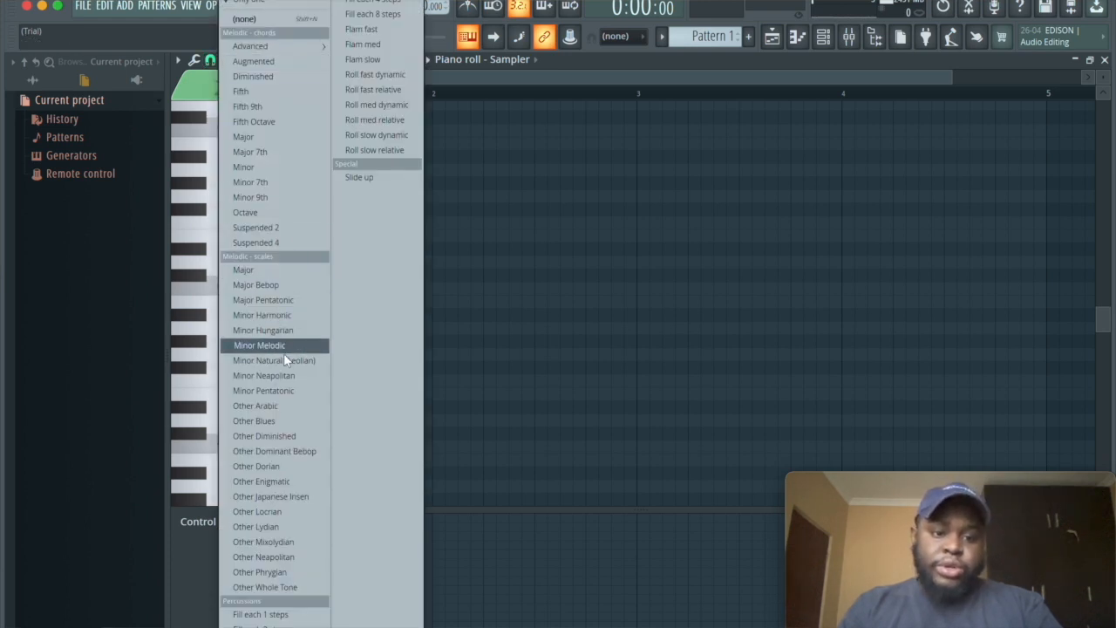
click(517, 258)
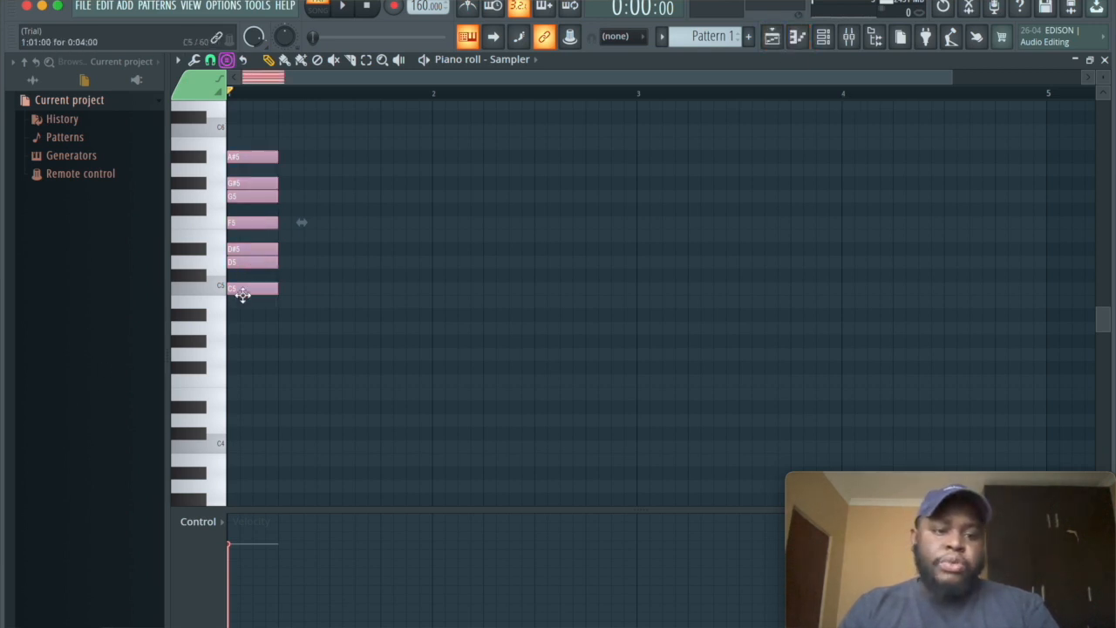
drag(245, 293, 244, 253)
drag(157, 176, 204, 456)
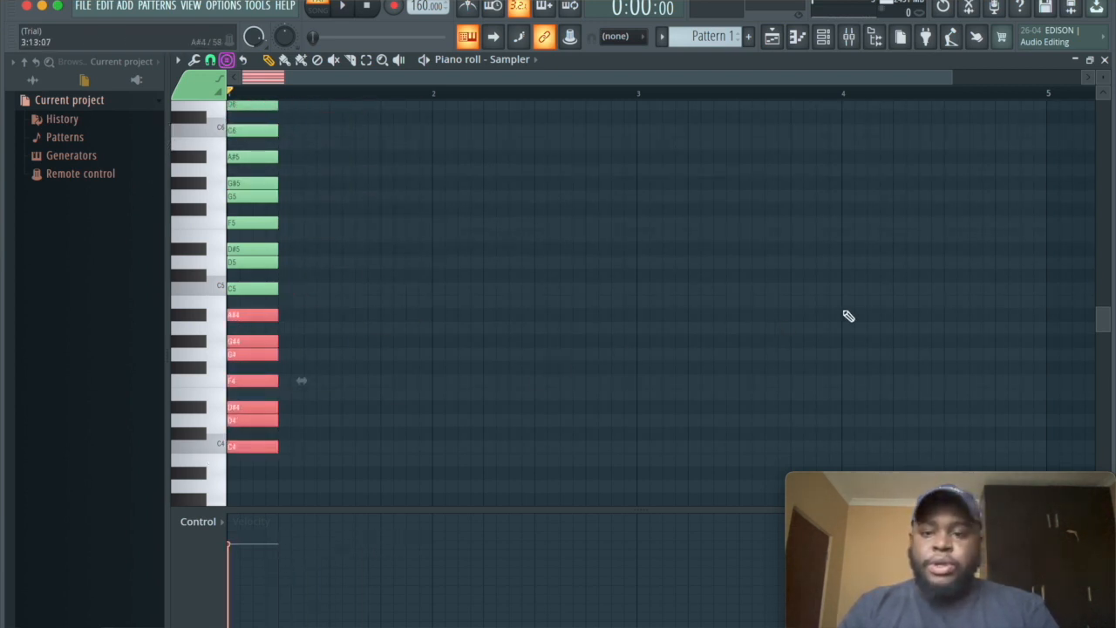
Step: Extend all scale notes to bar 5 with quick legato, using a temporary C6 note at bar 5, and delete that note
click(1052, 130)
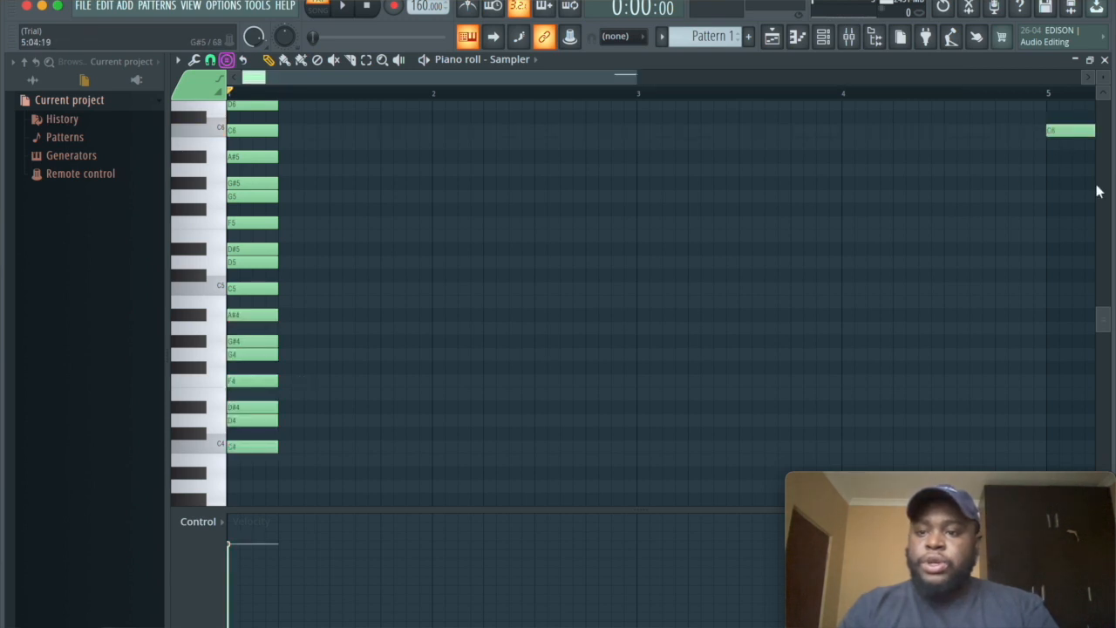
key(ctrl+l)
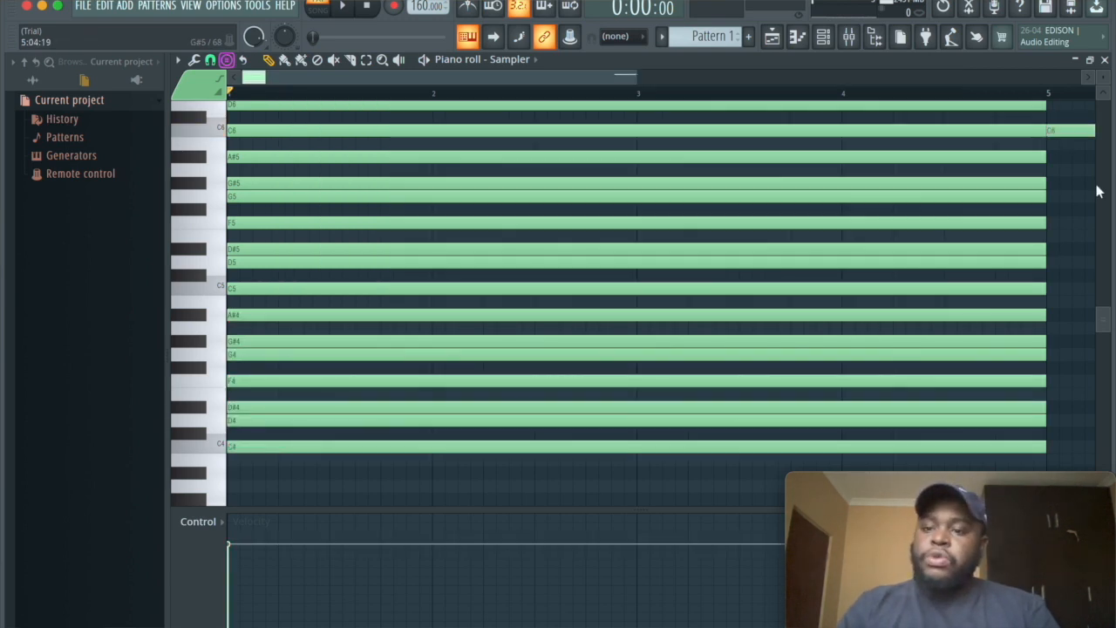
right_click(1066, 131)
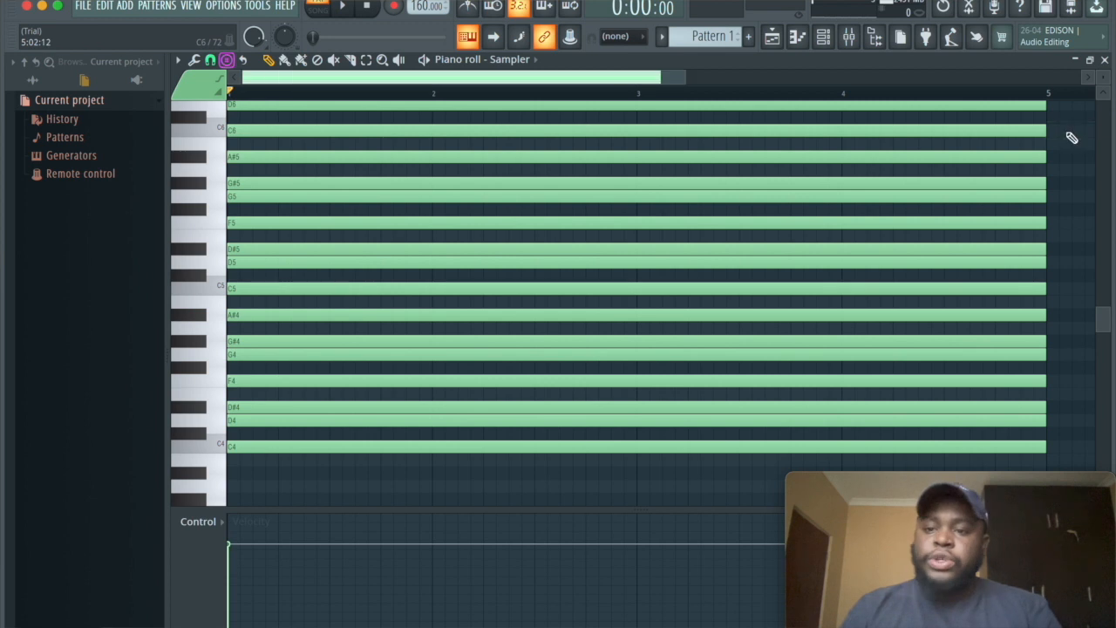
Step: Switch the piano roll to the Dark Piano channel, using the Sampler's scale notes as a ghost guide
click(527, 63)
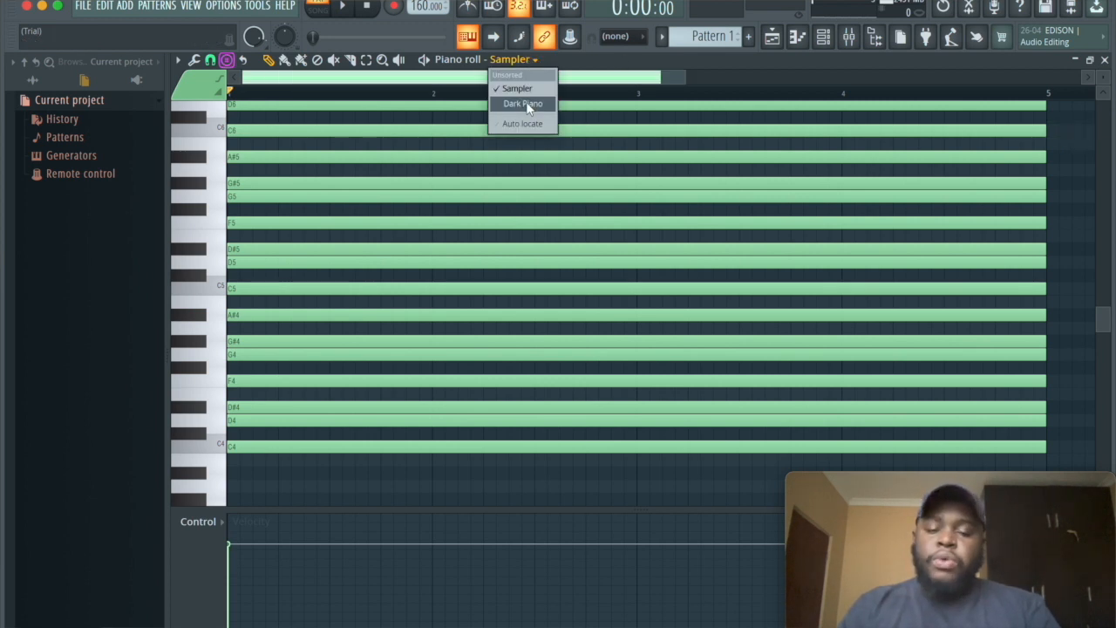
click(523, 89)
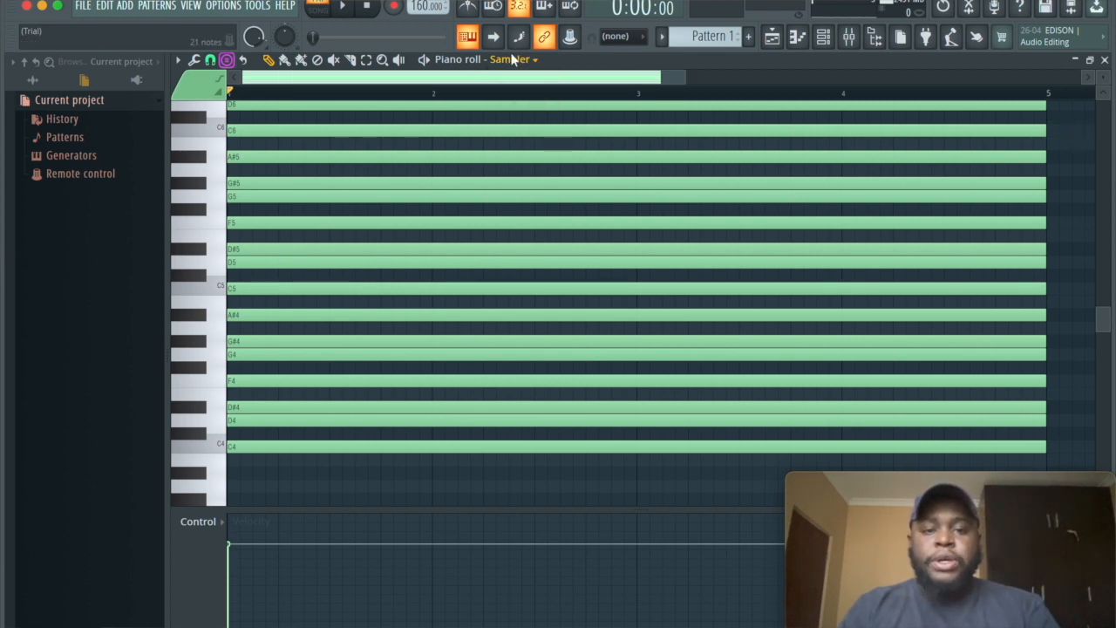
click(513, 59)
click(527, 104)
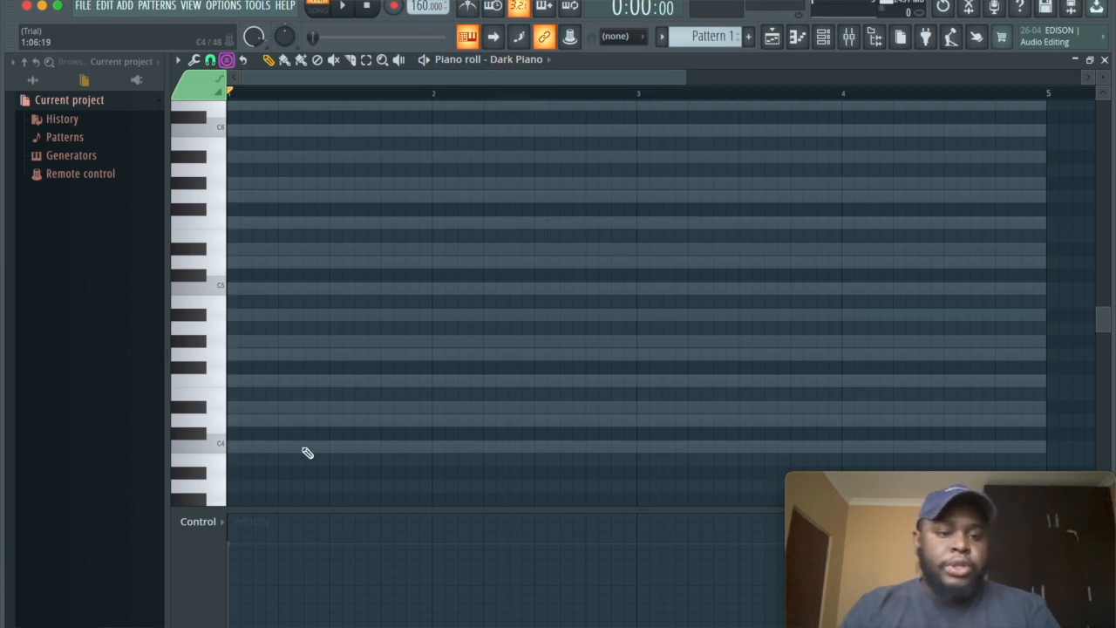
Step: Audition the C5 key with the Dark Piano sound and raise the system volume
click(213, 290)
click(214, 292)
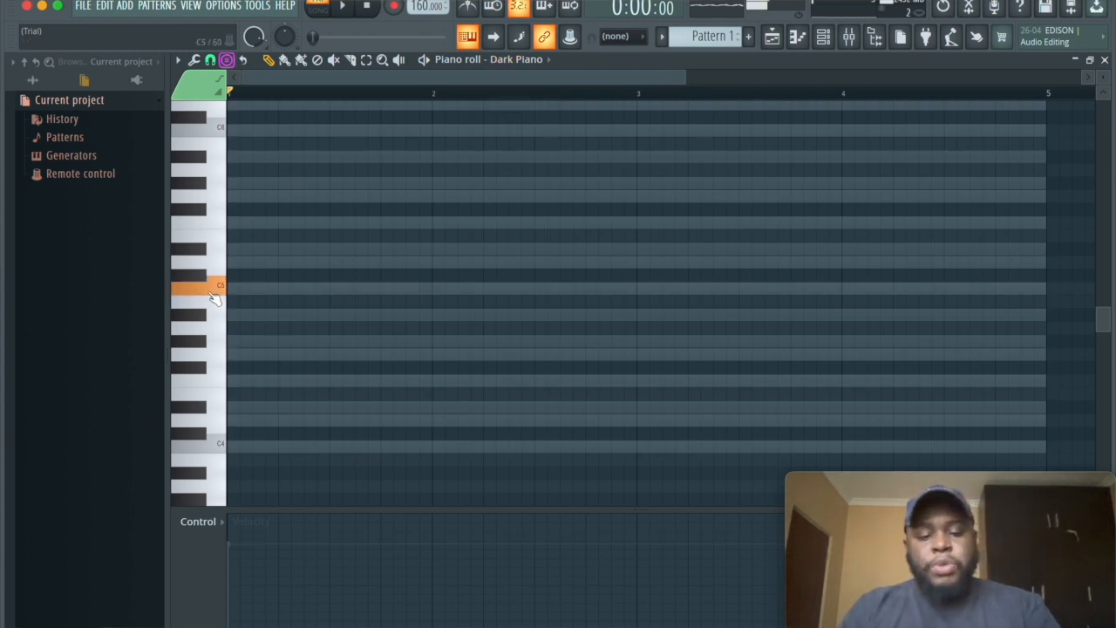
key(XF86AudioRaiseVolume)
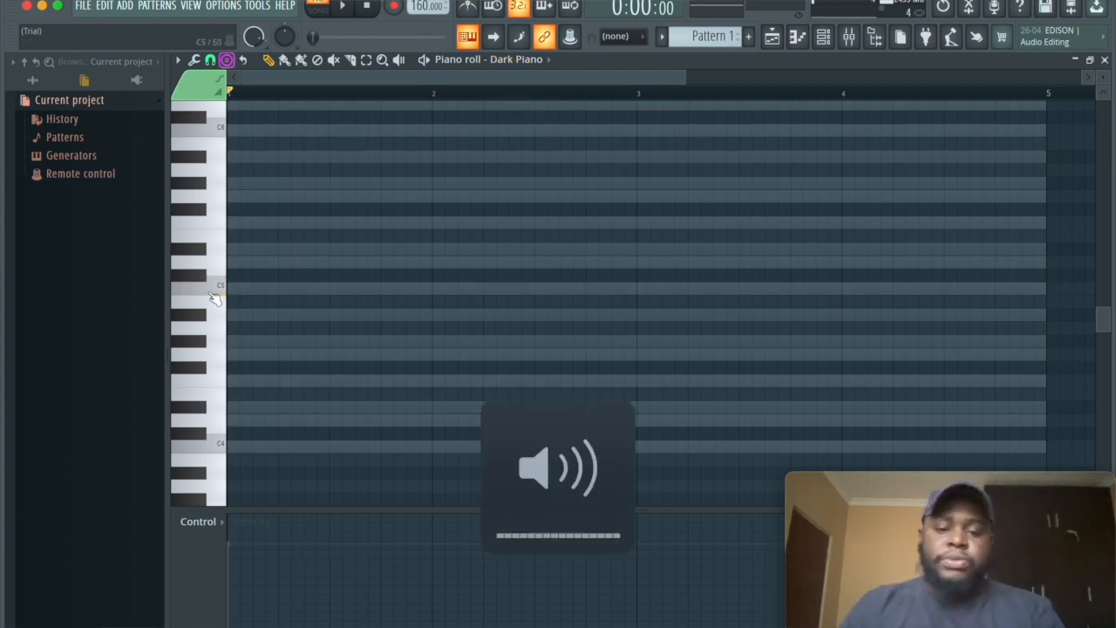
click(213, 293)
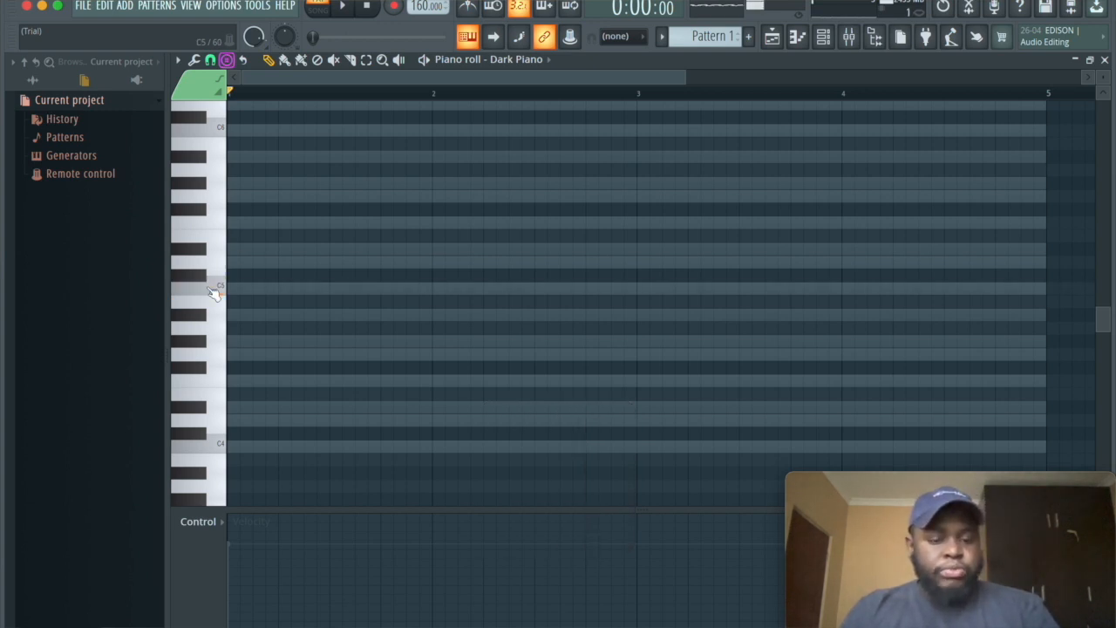
Step: Place a four-step C5 note at the start of bar 1 and a G4 note of equal length starting on step 3
drag(293, 384, 131, 306)
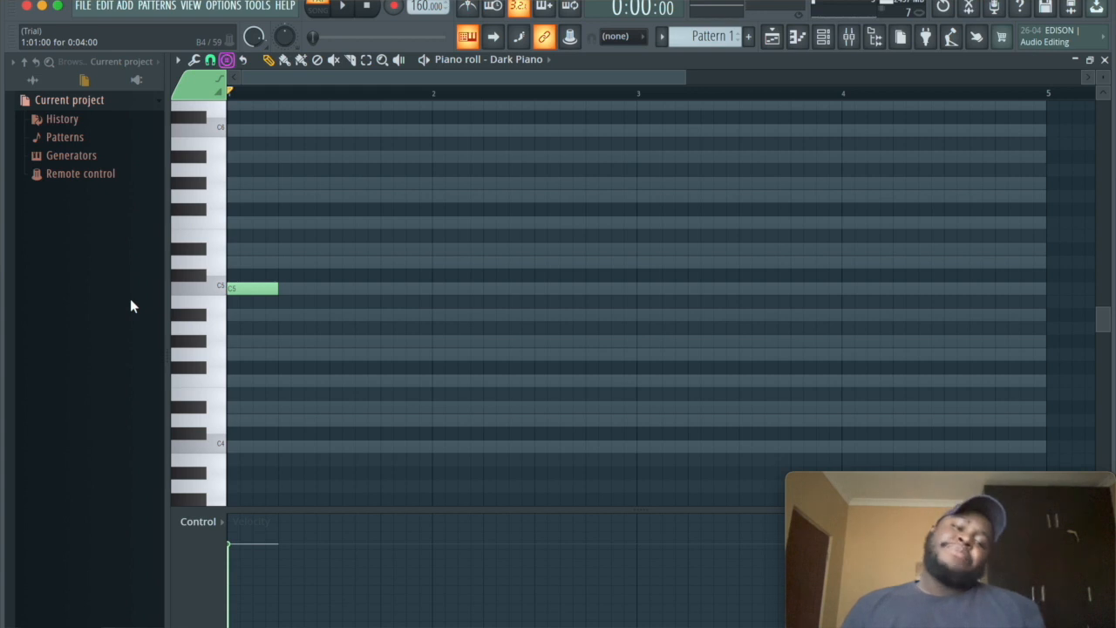
scroll(250, 329, up, 1)
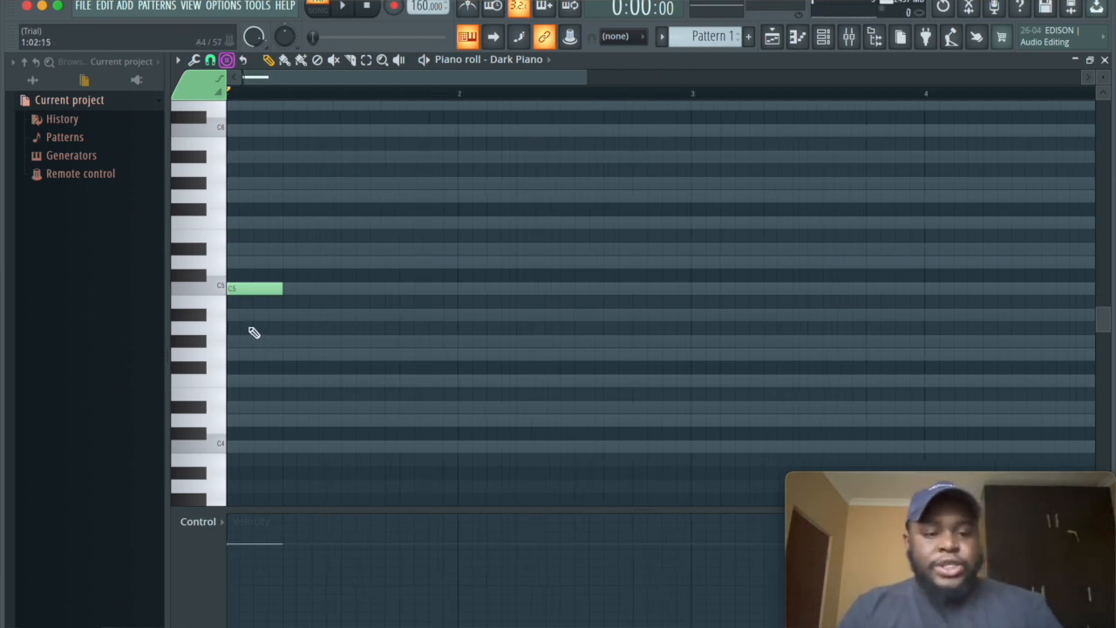
scroll(250, 329, up, 5)
scroll(251, 329, up, 2)
scroll(317, 412, down, 1)
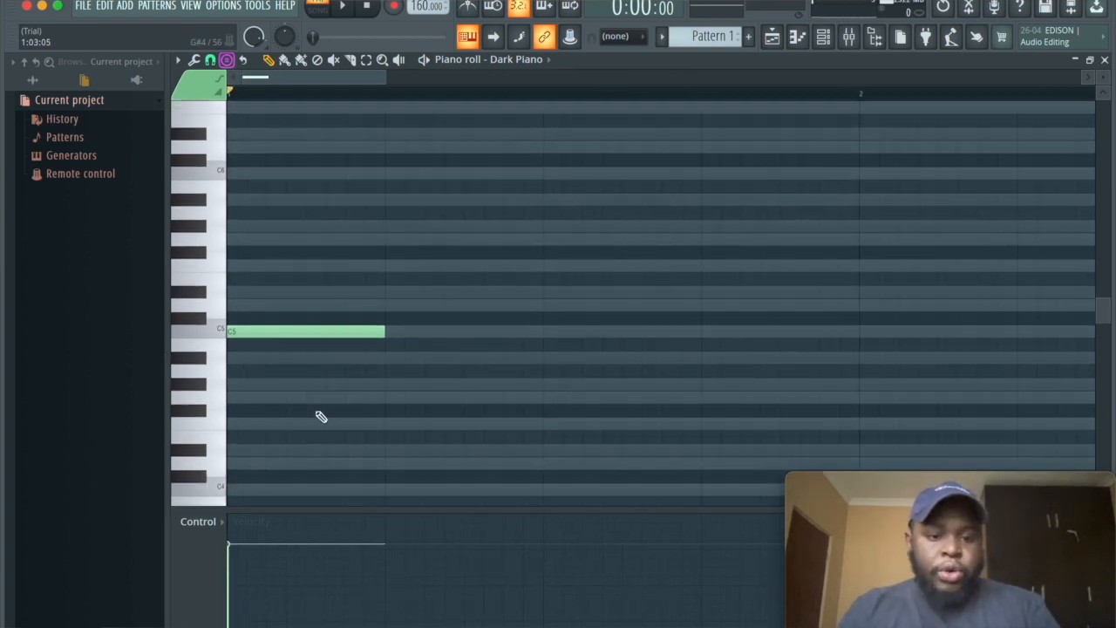
scroll(321, 417, down, 1)
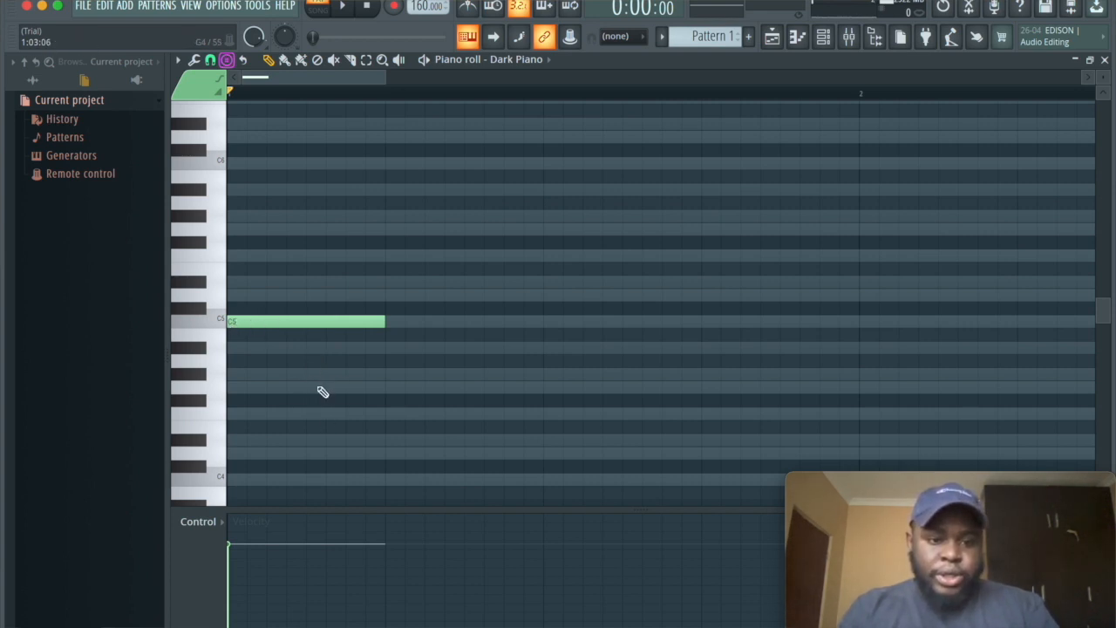
click(310, 375)
mouse_move(350, 377)
mouse_down()
mouse_move(349, 346)
mouse_move(352, 399)
mouse_up()
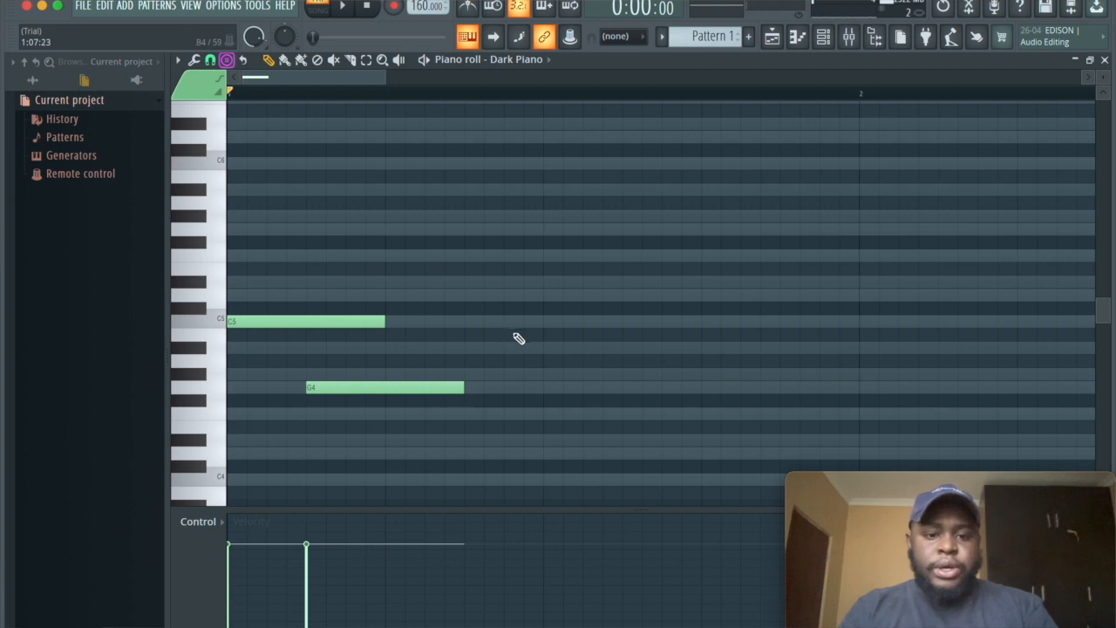
Step: Place a four-step F5 note starting on step 7 of bar 1 and play the melody back
click(468, 284)
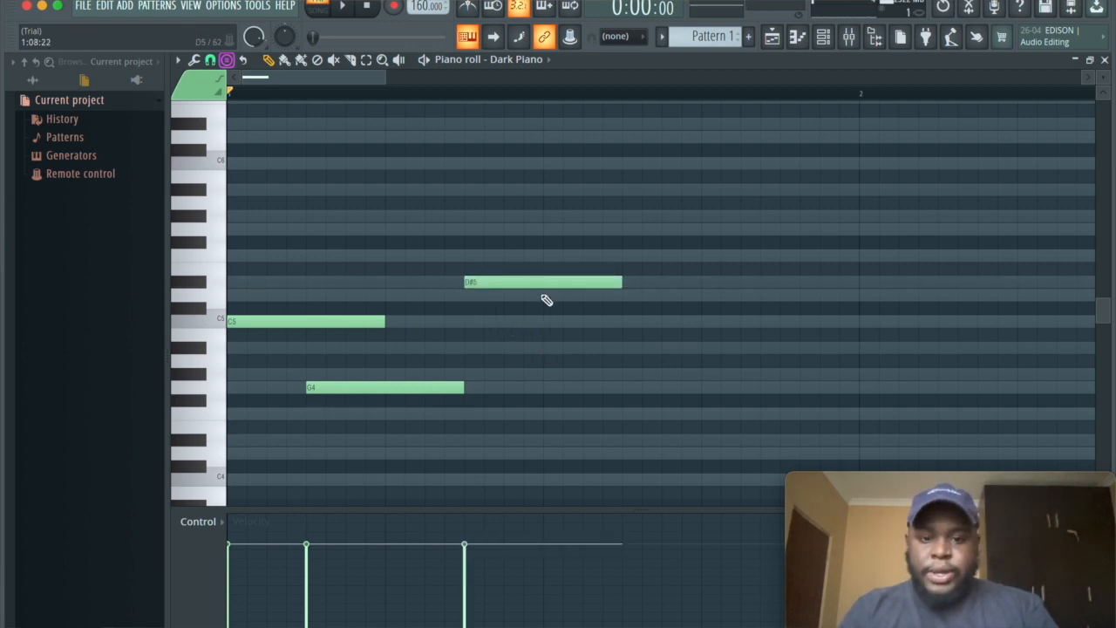
drag(536, 282, 539, 251)
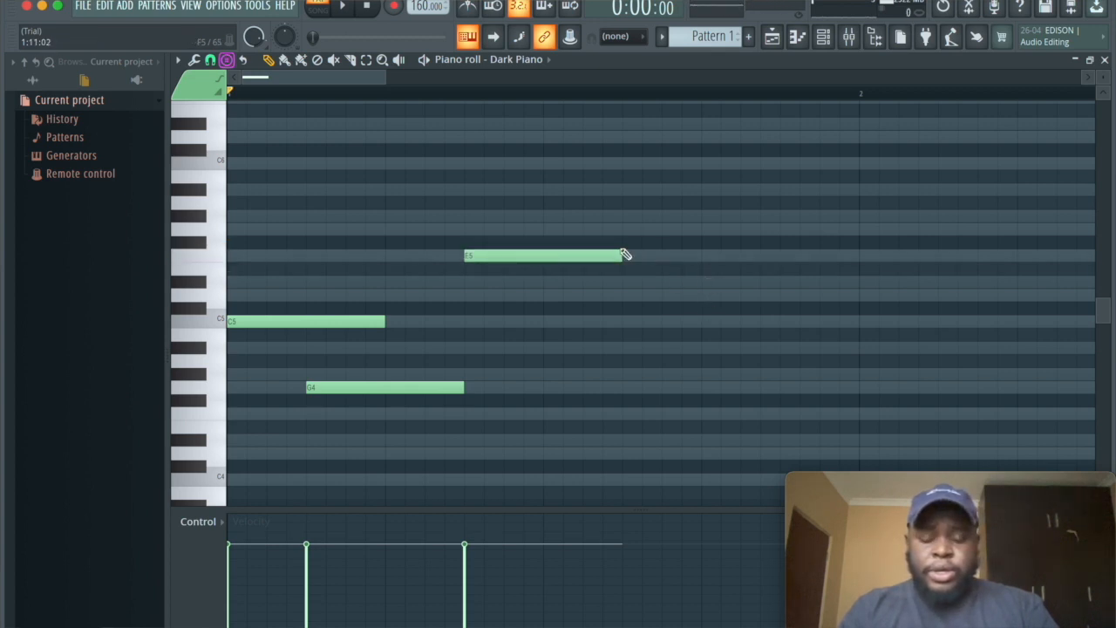
key(space)
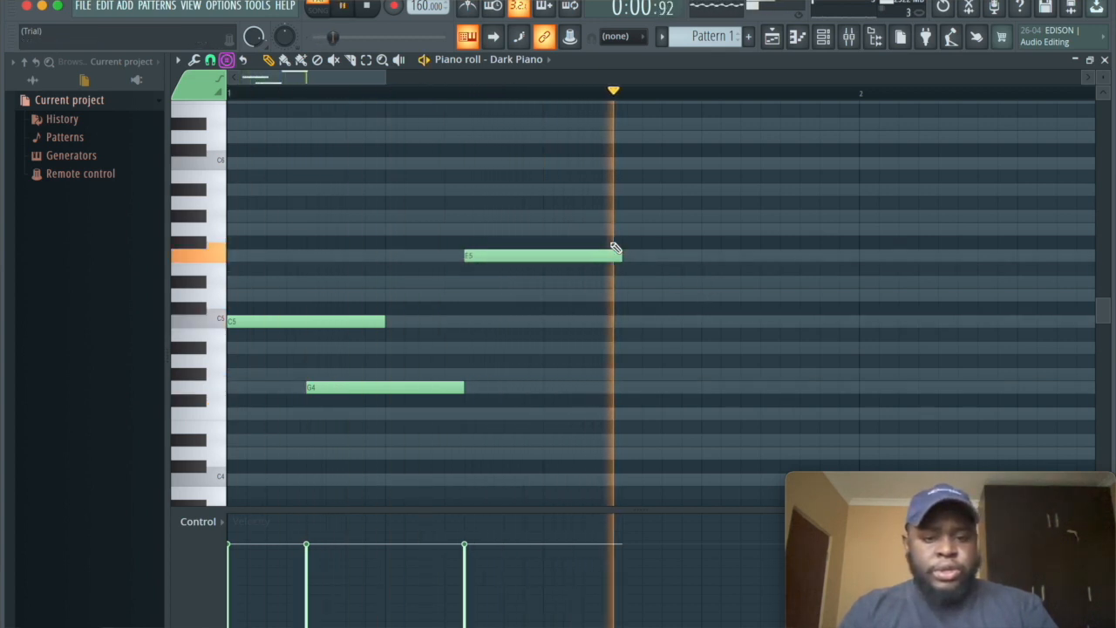
Step: Move the F5 note to G5 on step 5 of bar 1, play it back, and place an F5 note on step 7
key(space)
drag(498, 257, 421, 225)
key(space)
key(space)
key(space)
key(space)
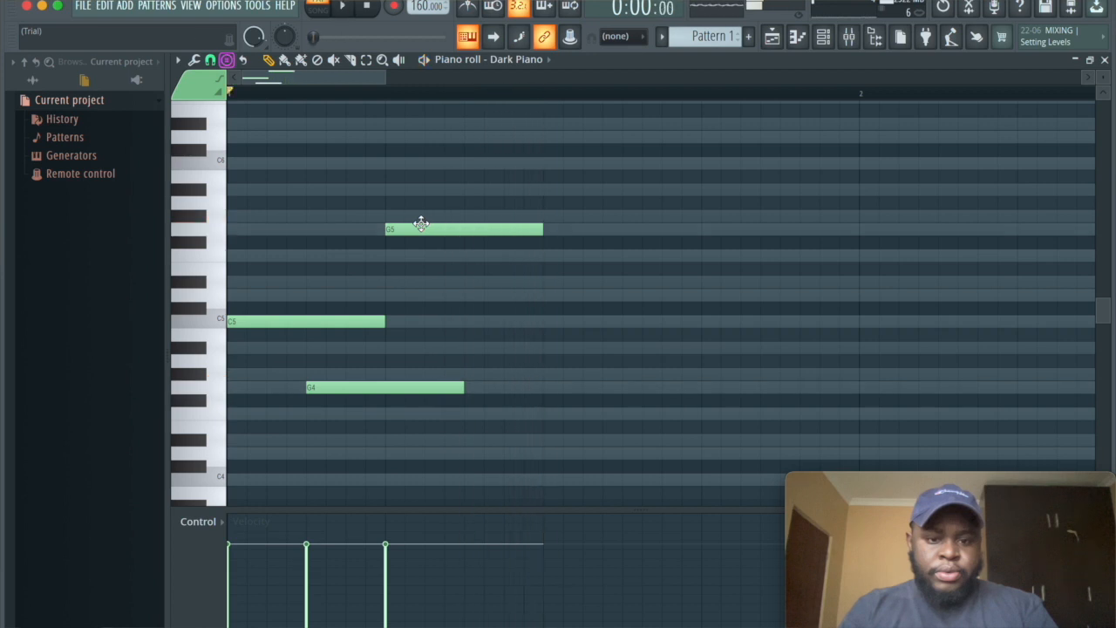
click(465, 256)
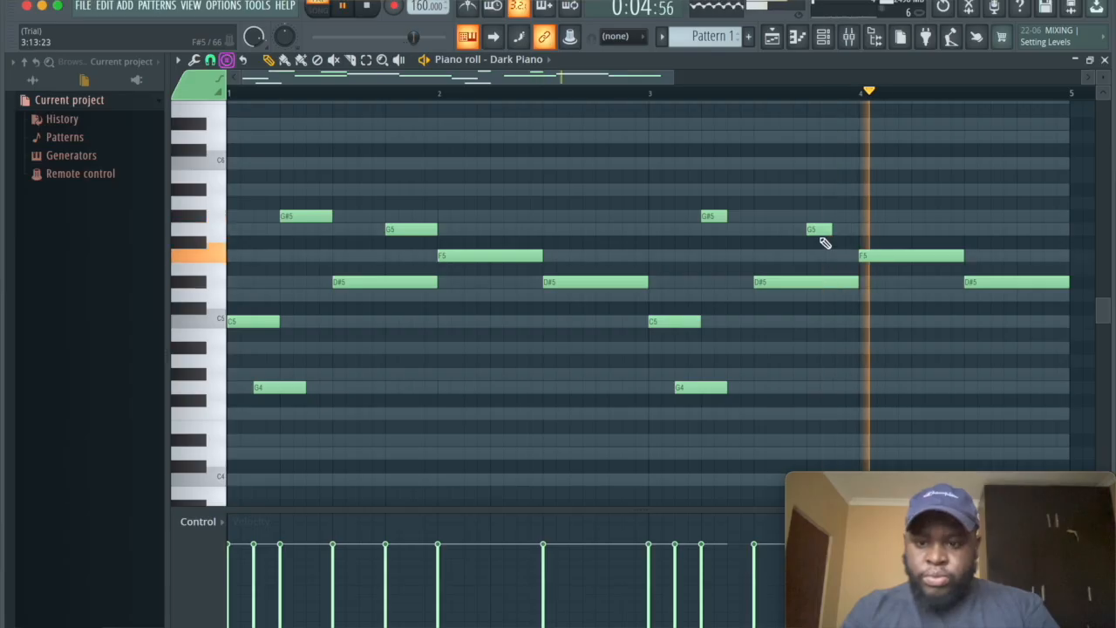
Step: Raise the short G5 note near the end of bar 3 to A#5 and play the melody back
key(space)
key(space)
drag(820, 216, 817, 187)
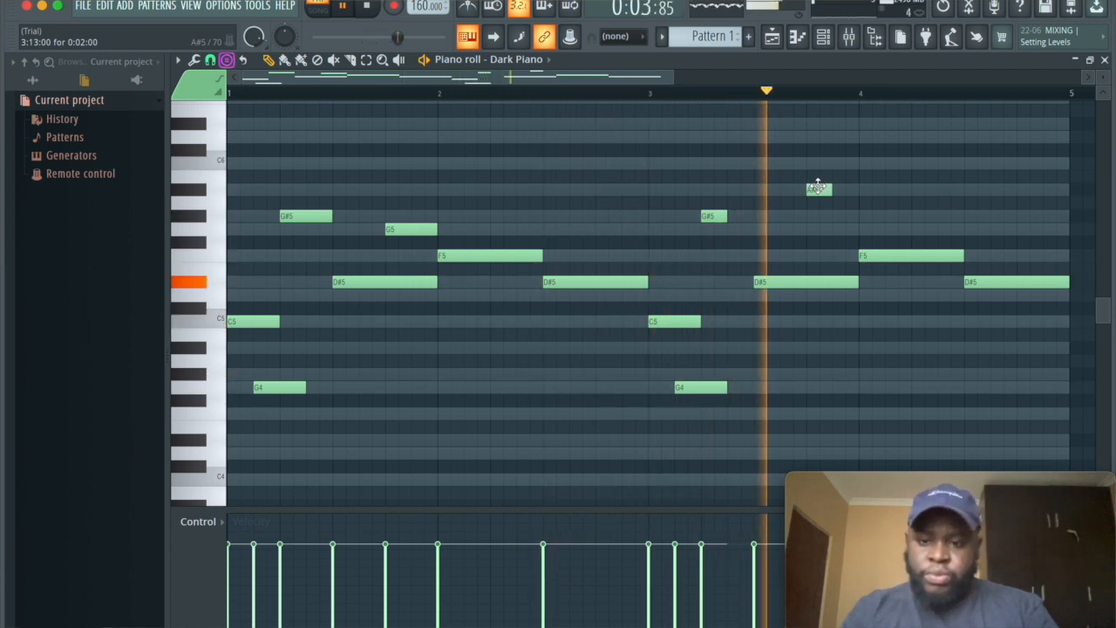
key(space)
Step: Select the G#5 note in bar 1 and transpose it up to A#5
click(285, 218)
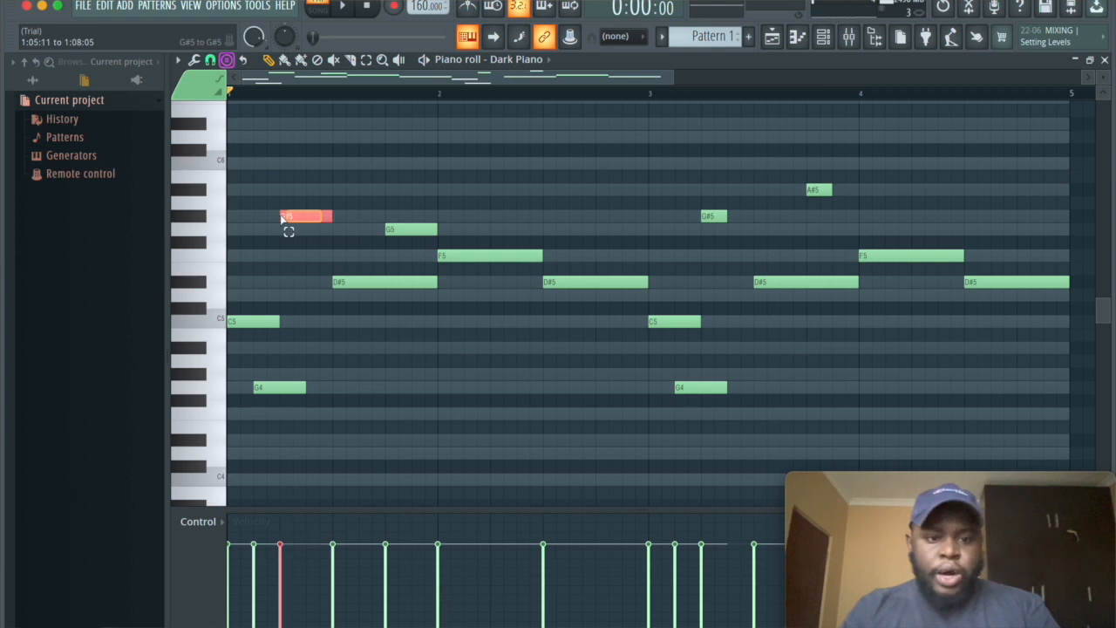
key(shift+Up)
key(shift+Up)
key(shift+Up)
key(shift+Up)
key(shift+Down)
key(shift+Down)
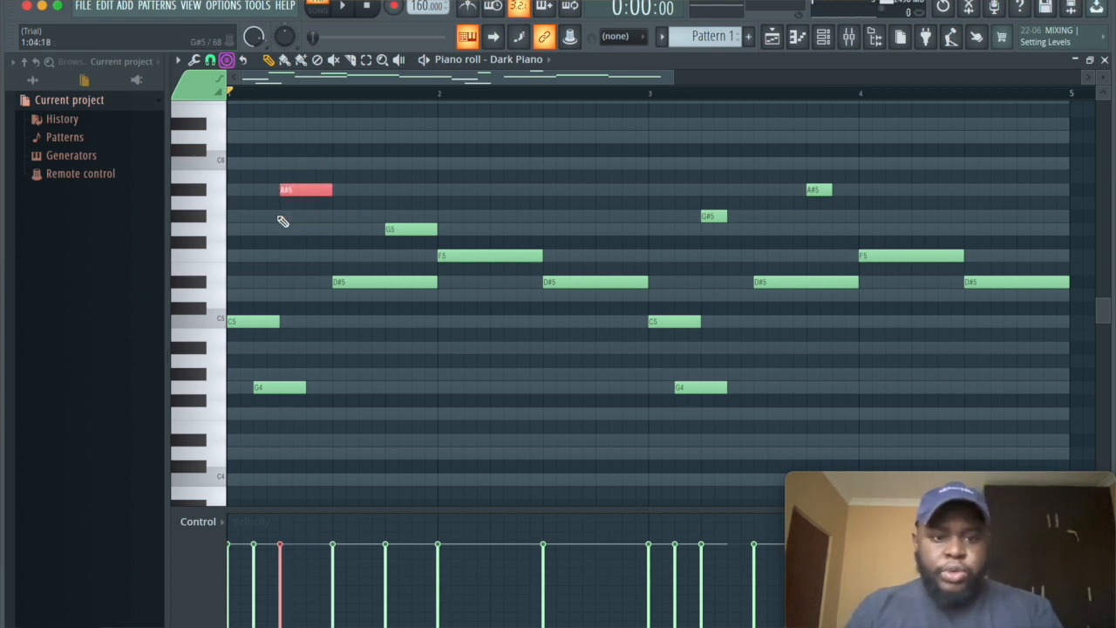
Step: Transpose the G#5 note in bar 3 up to A#5 and play the melody back
click(712, 215)
key(shift+Up)
key(shift+Up)
key(space)
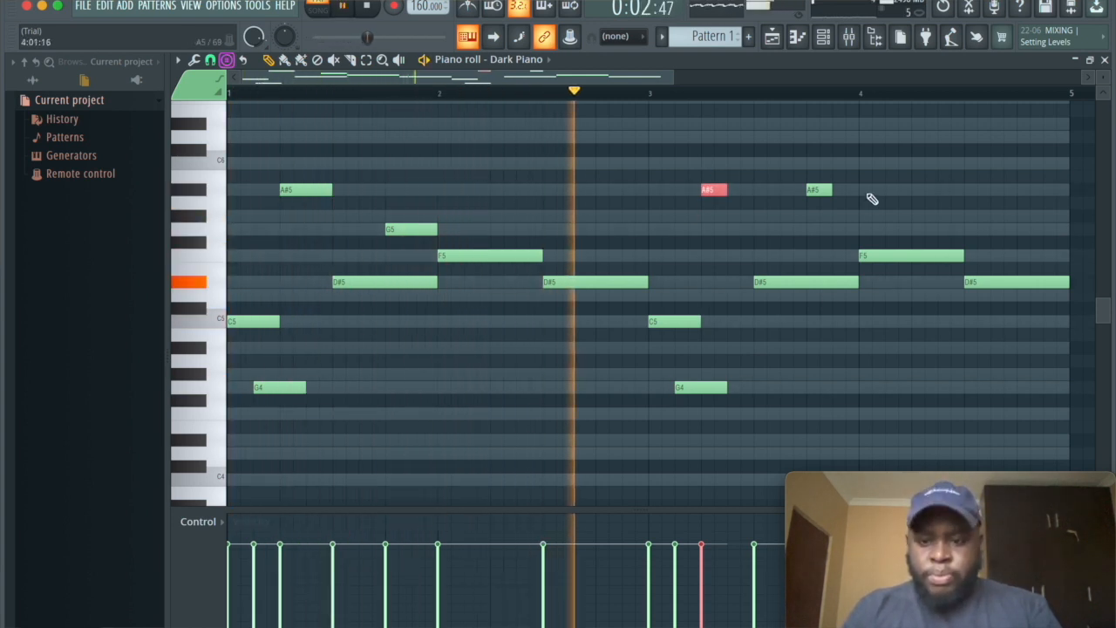
Step: Lower the last A#5 note in bar 3 to G#5 and apply legato to all the notes
drag(820, 194, 822, 221)
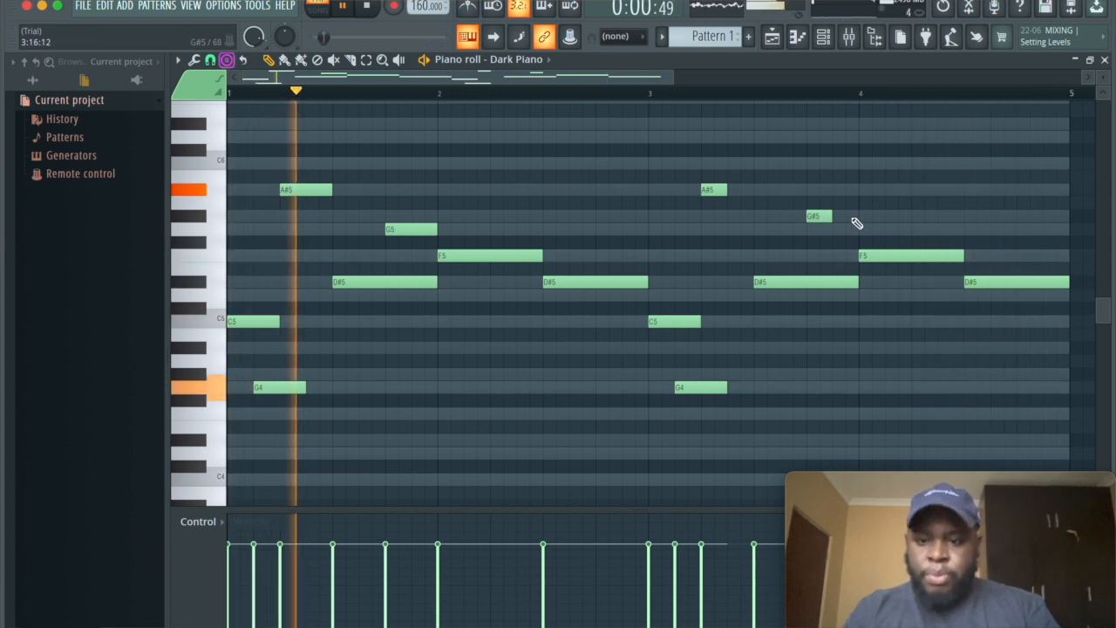
key(space)
key(ctrl+l)
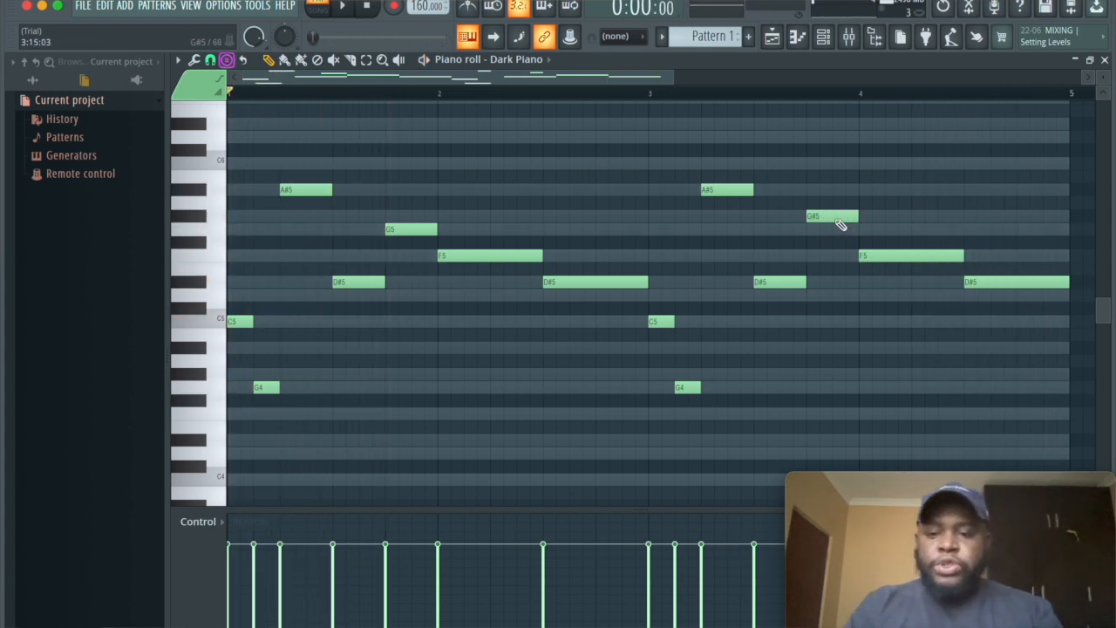
Step: Add one-bar bass notes, C4 in bar 1 and G3 in bar 2, and play them with the melody
scroll(668, 287, down, 4)
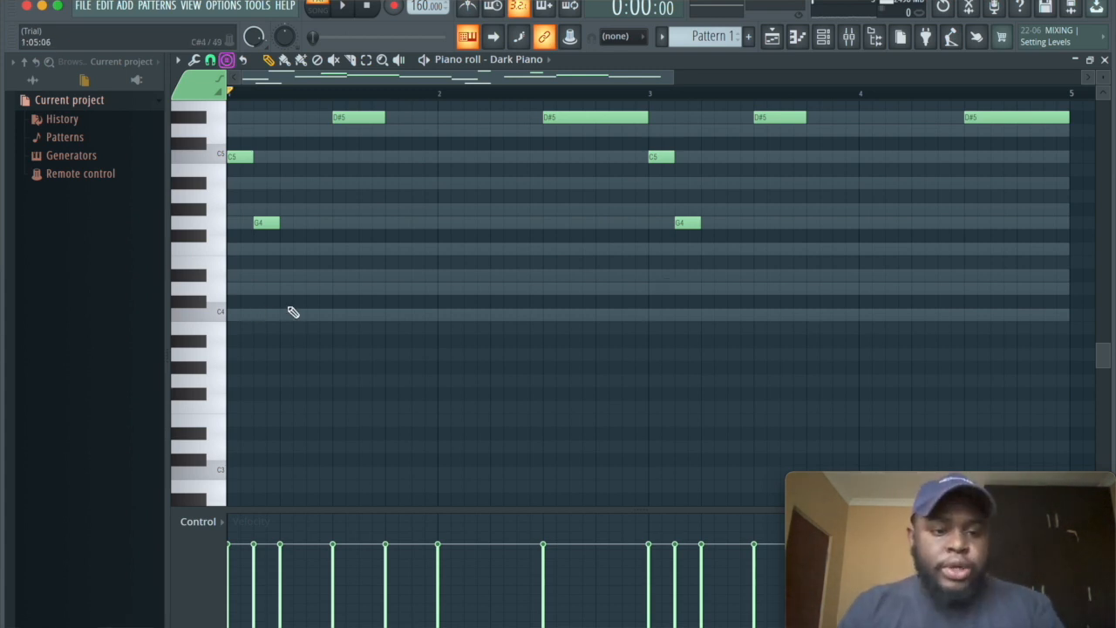
click(225, 315)
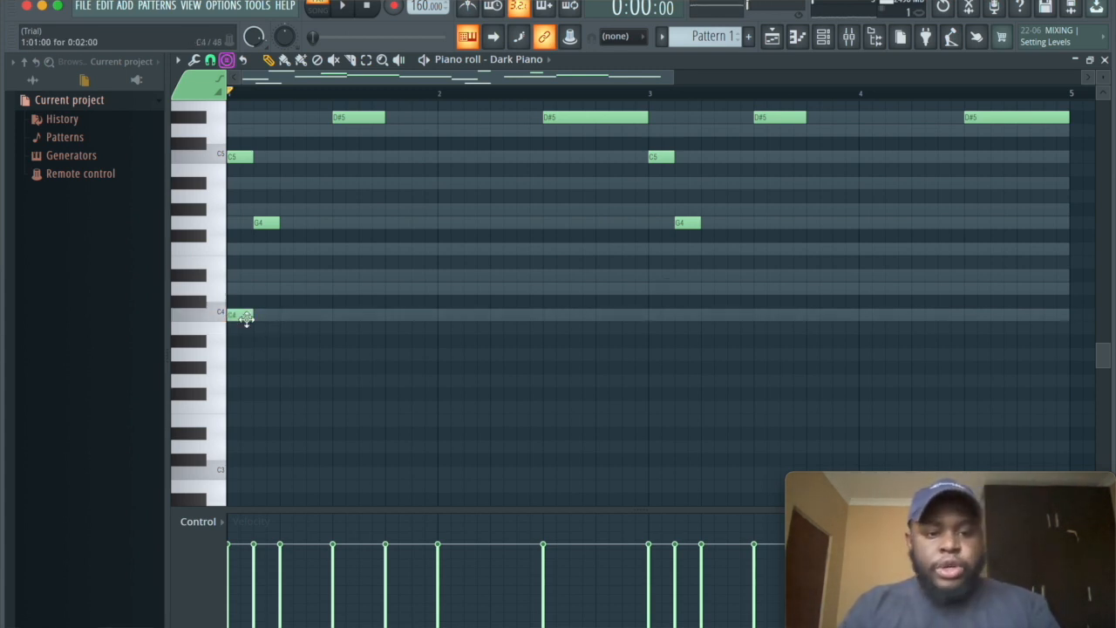
drag(249, 317, 426, 351)
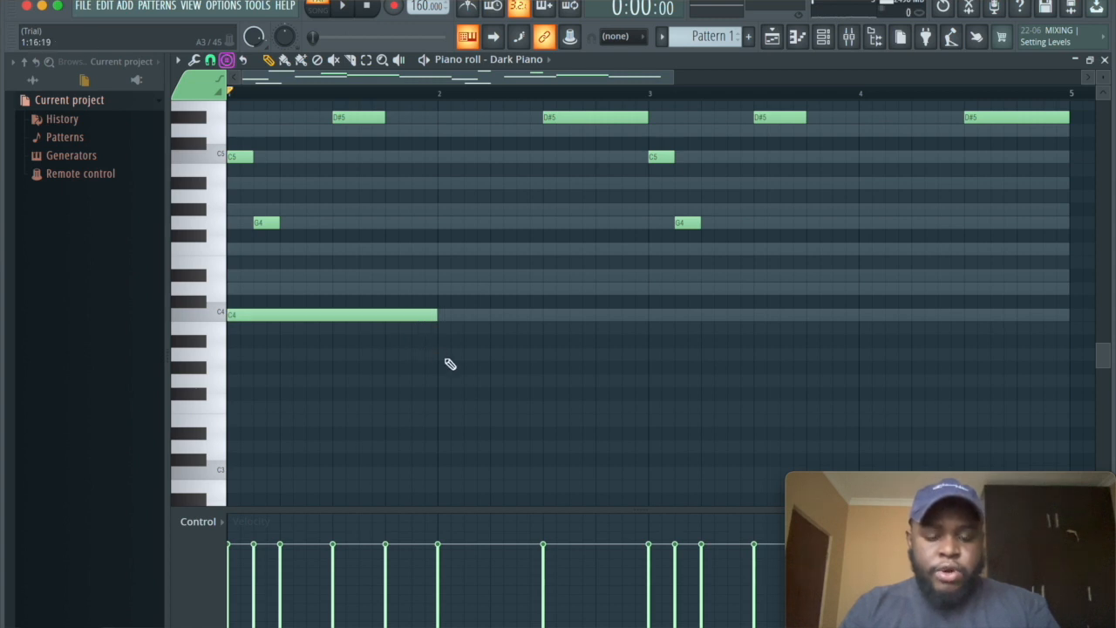
click(443, 367)
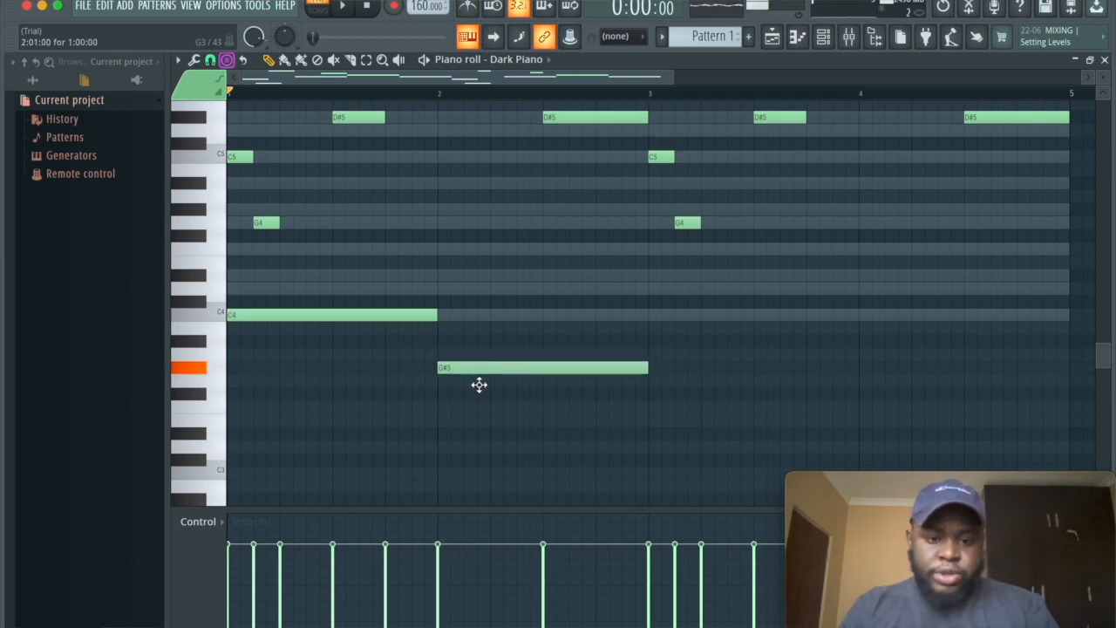
drag(478, 384, 483, 391)
key(space)
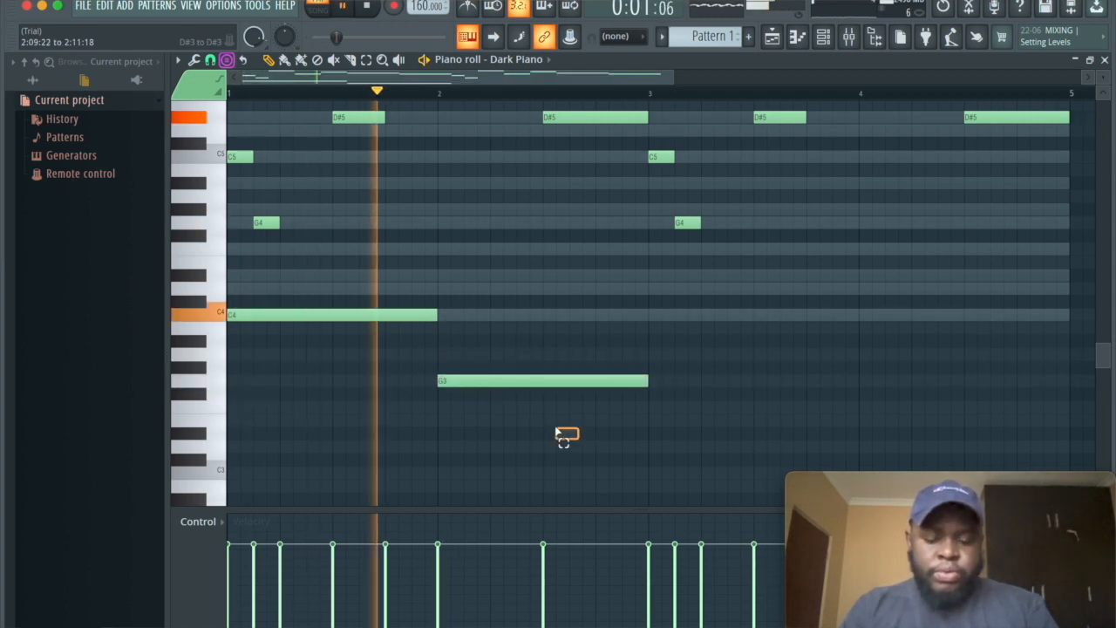
key(space)
Step: Duplicate the C4 and G3 bass notes into bars 3 and 4 and play the pattern back
drag(551, 436, 362, 311)
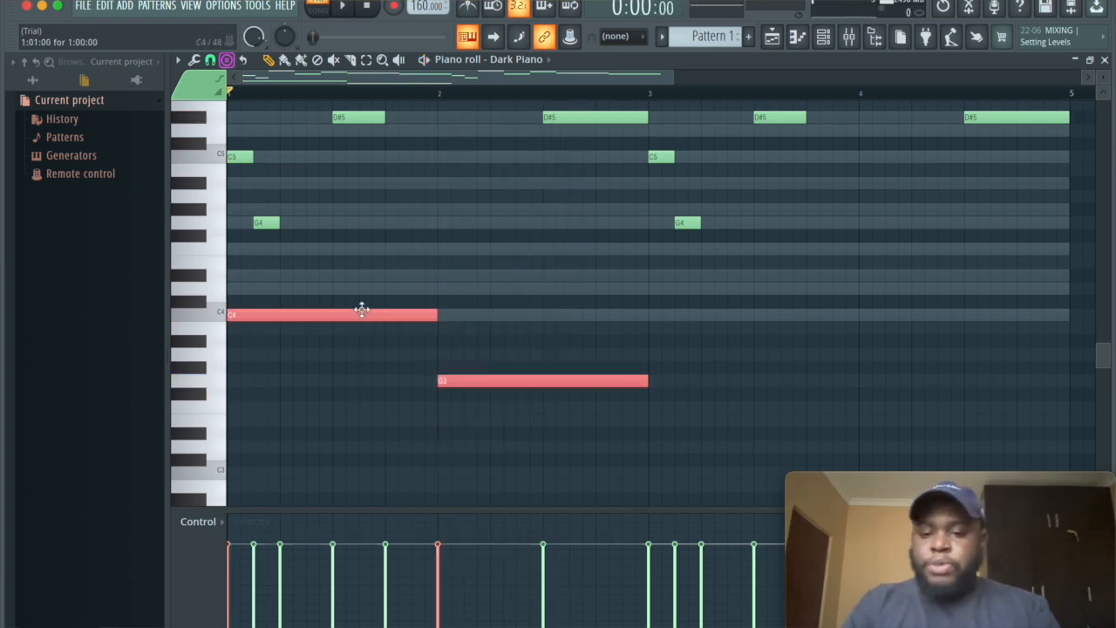
key(ctrl+b)
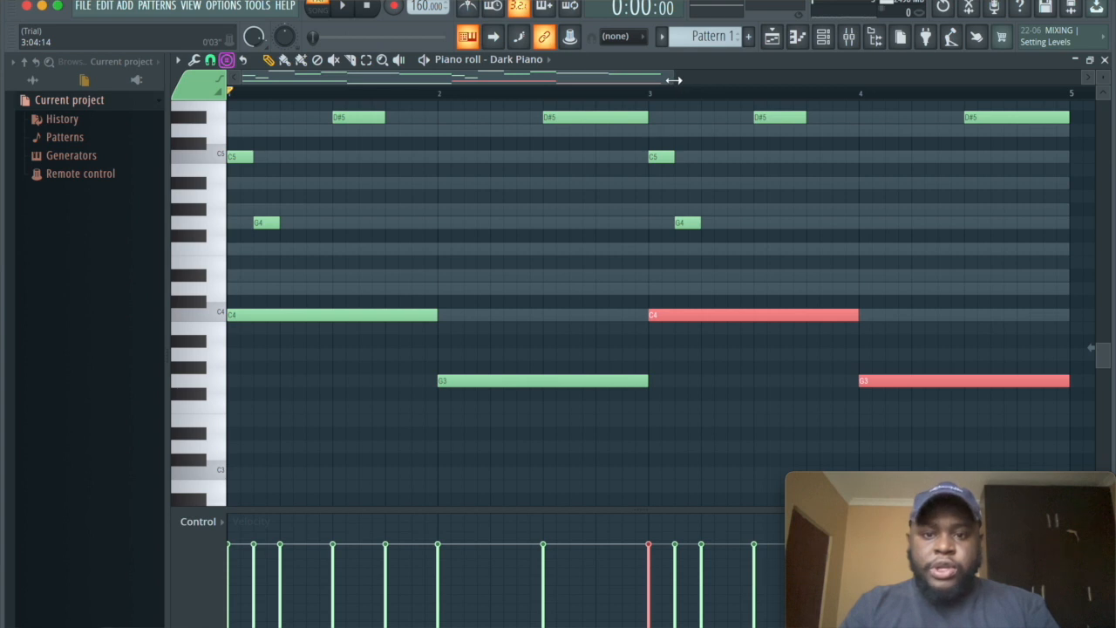
drag(674, 79, 1082, 80)
key(space)
scroll(733, 184, up, 3)
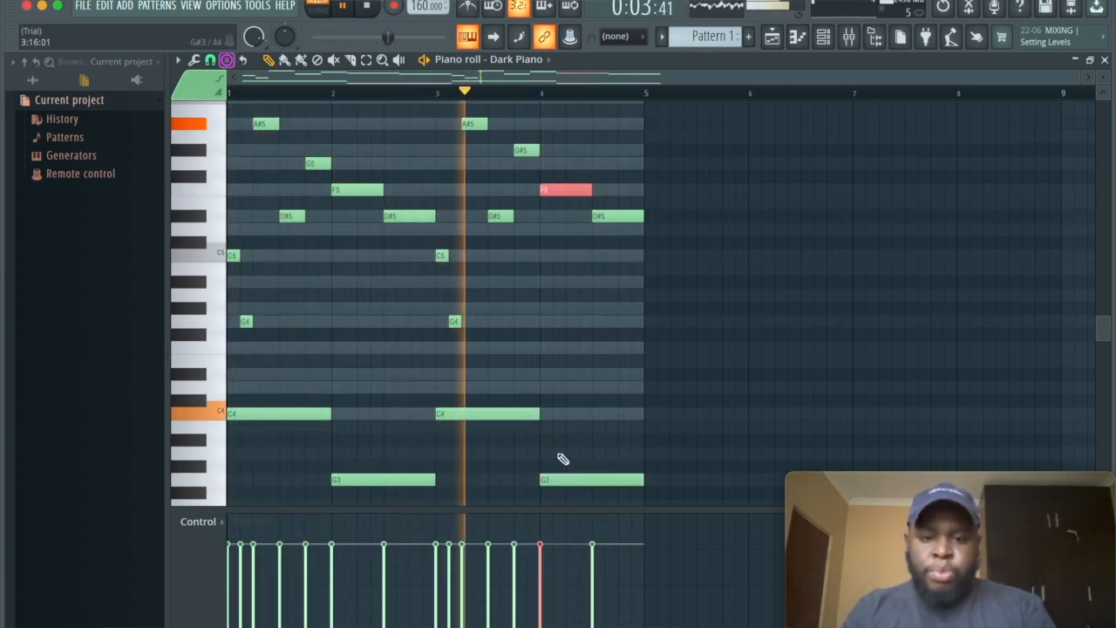
key(space)
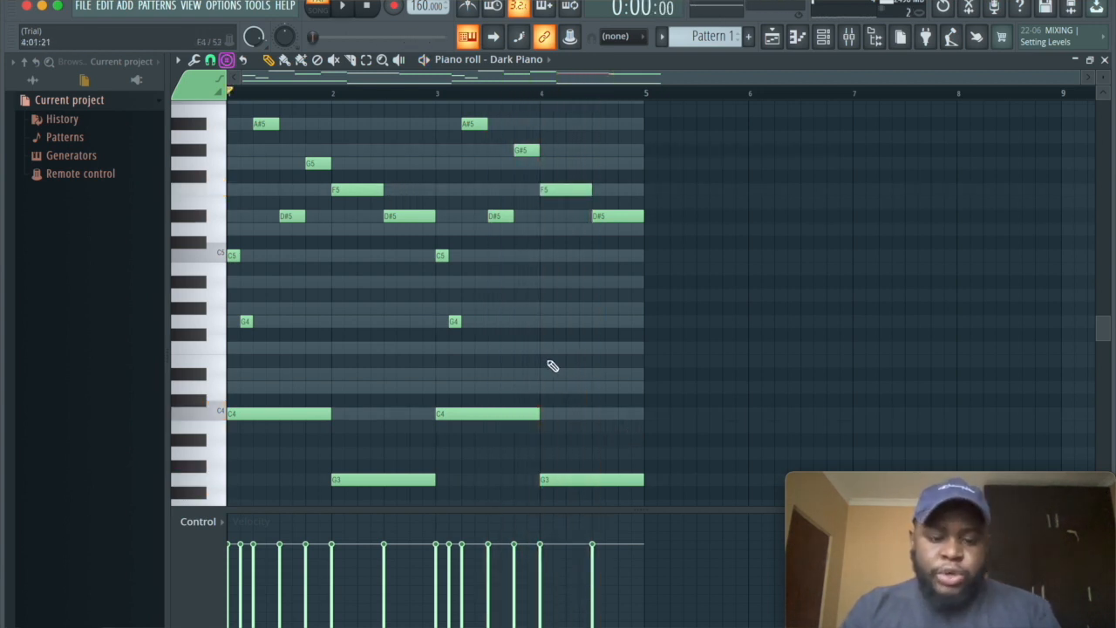
Step: Try the bass notes in bars 2 and 4 at G#3 and at A#3, playing the pattern for each pitch
drag(587, 494, 408, 453)
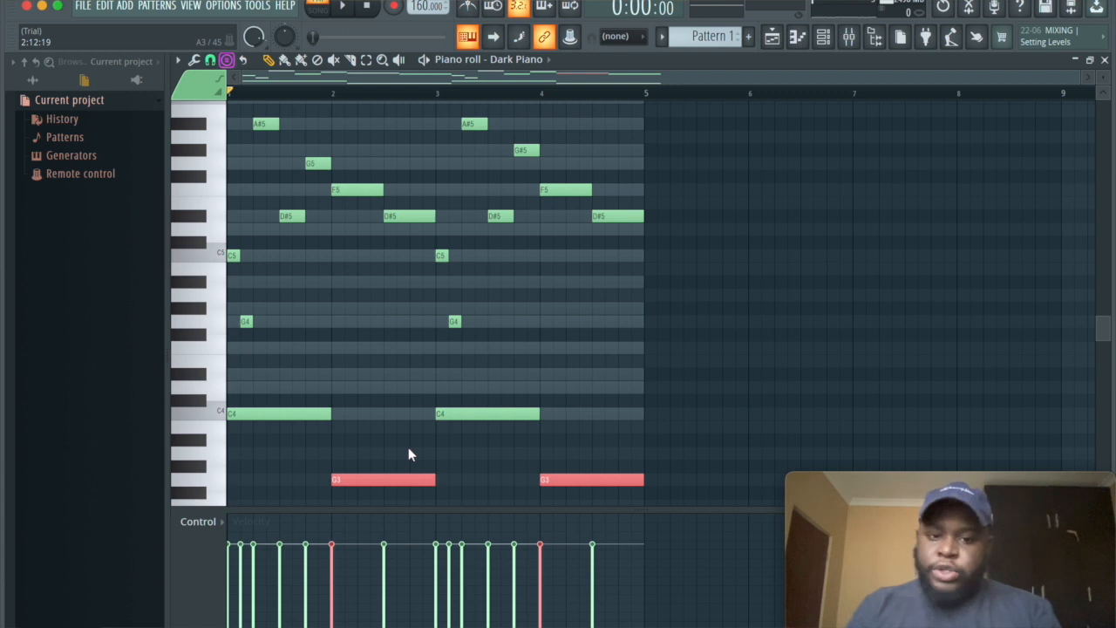
key(shift+Up)
key(space)
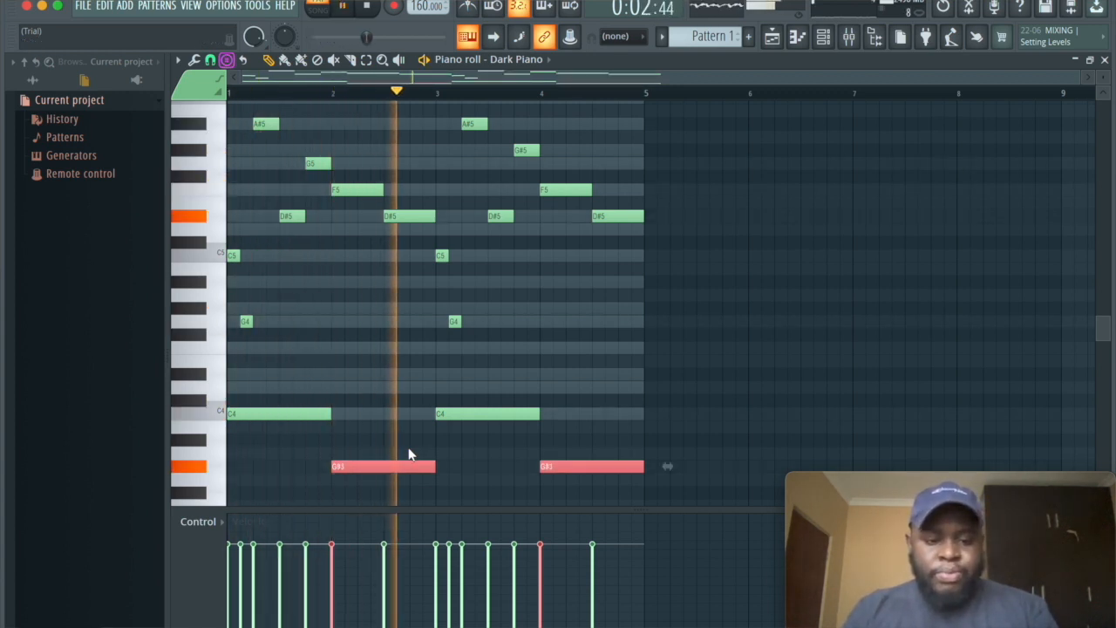
key(space)
key(shift+Up)
key(shift+Up)
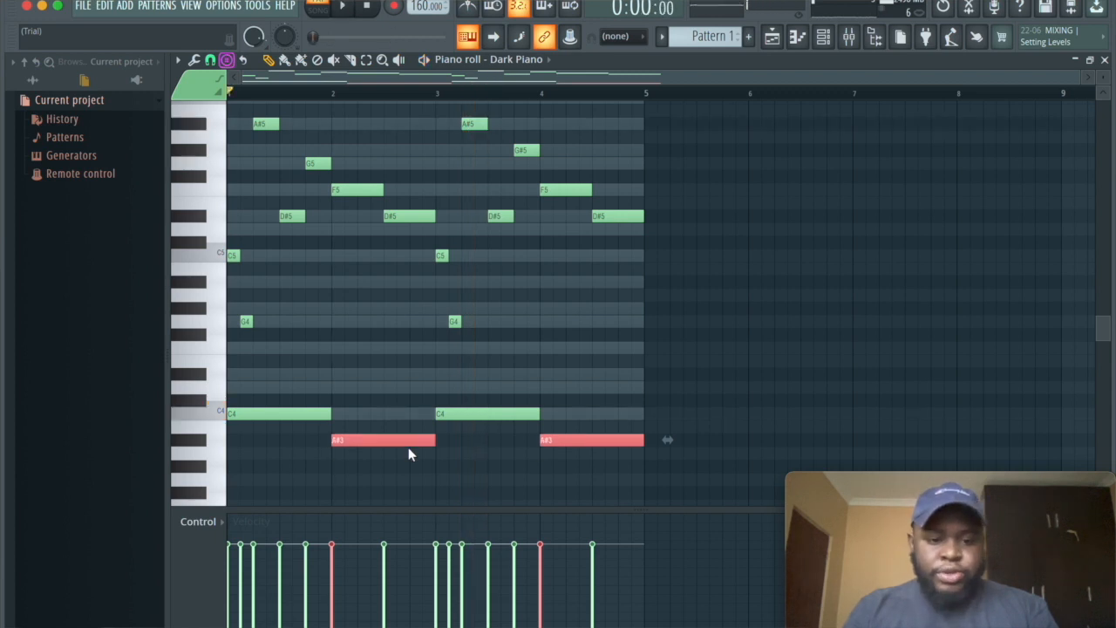
key(space)
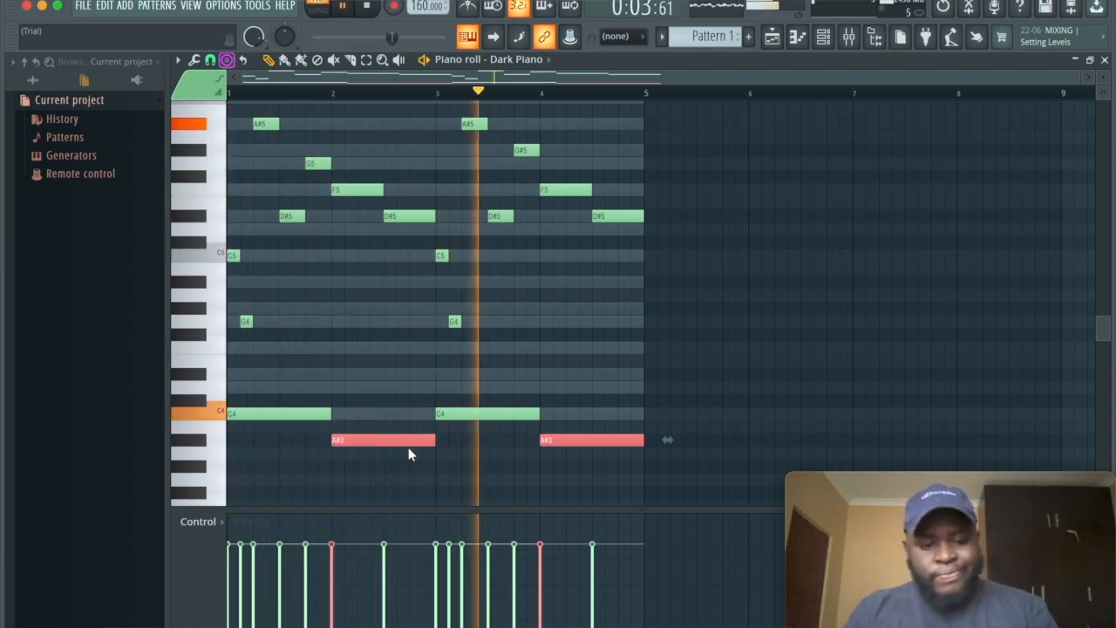
Step: Lower the selected bass notes in bars 2 and 4 to F3 and play the pattern back
key(shift+Down)
key(shift+Down)
key(shift+Down)
key(space)
key(shift+Down)
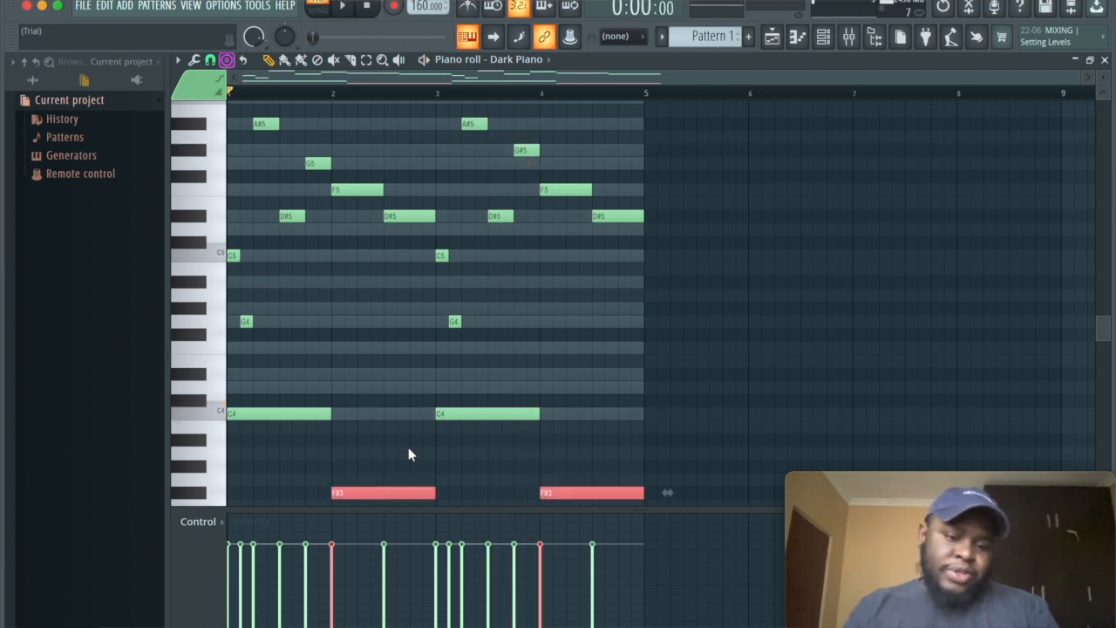
scroll(408, 448, down, 1)
key(shift+Down)
key(space)
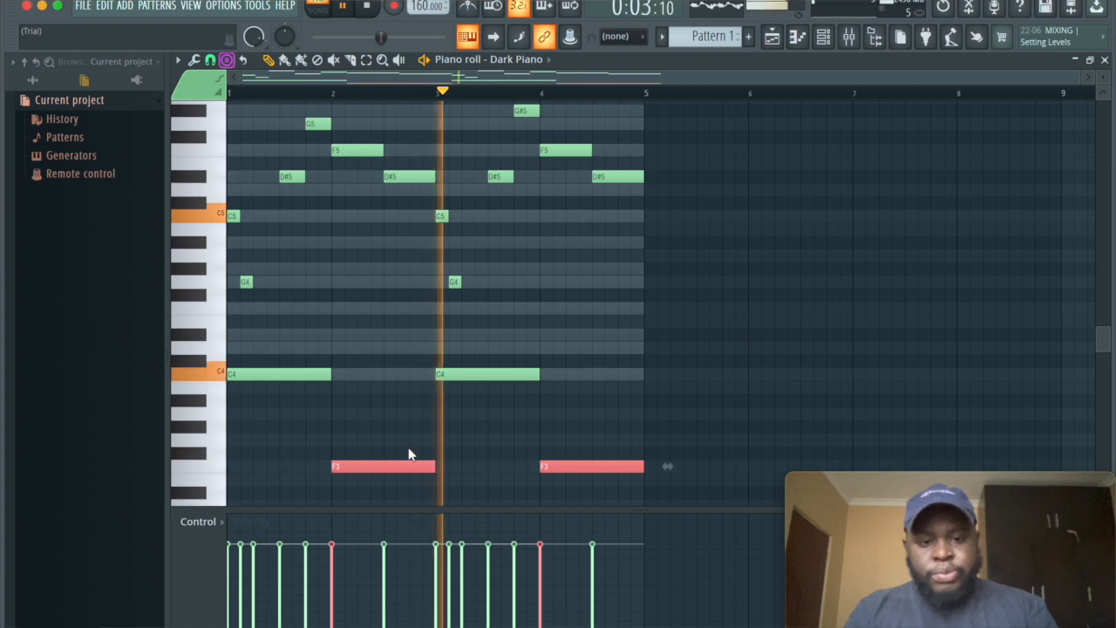
Step: Raise the selected bass notes in bars 2 and 4 to D4 and restart playback
key(shift+Up)
key(shift+Up)
key(shift+Up)
key(shift+Up)
key(shift+Up)
key(shift+Up)
key(shift+Up)
key(shift+Up)
key(shift+Up)
key(shift+Up)
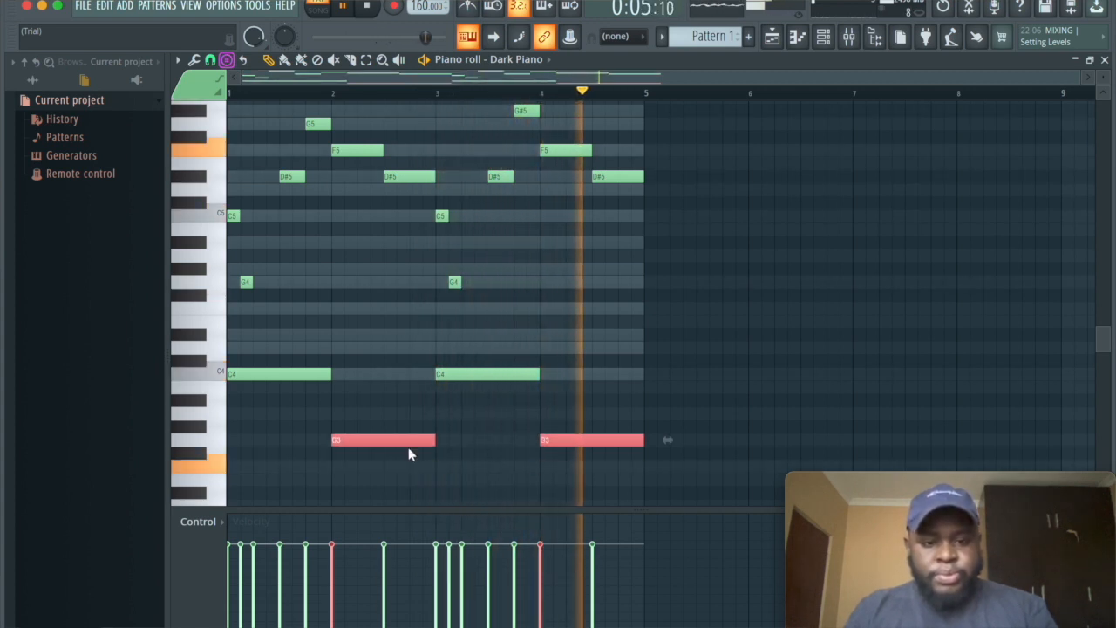
key(space)
key(space)
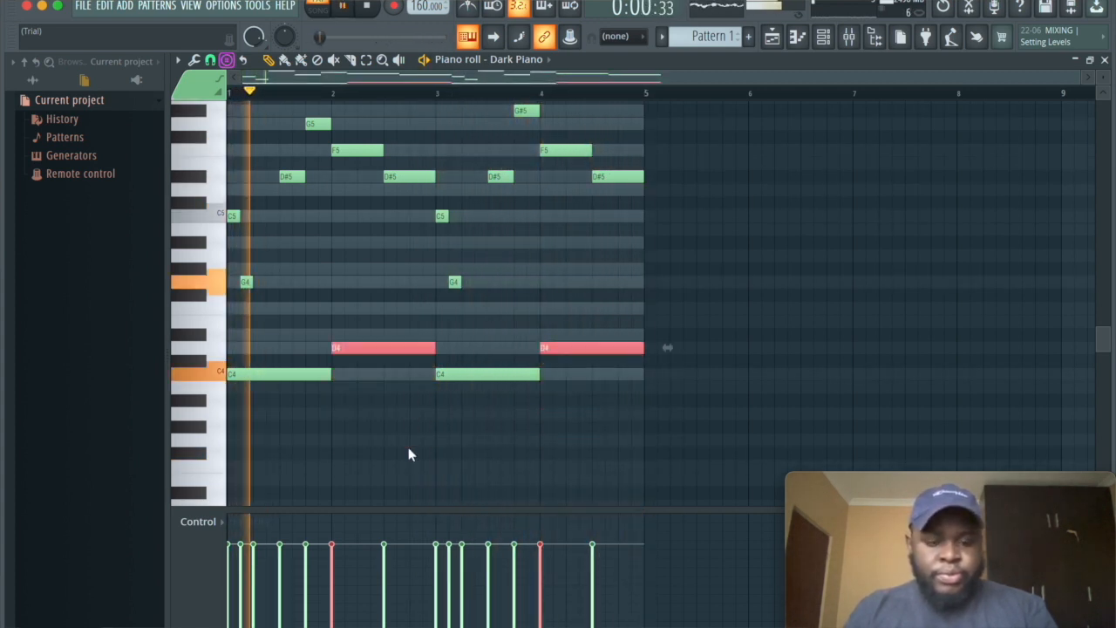
Step: Try the bass notes in bars 2 and 4 at D#4, return them to D4, and replay the pattern
key(shift+Up)
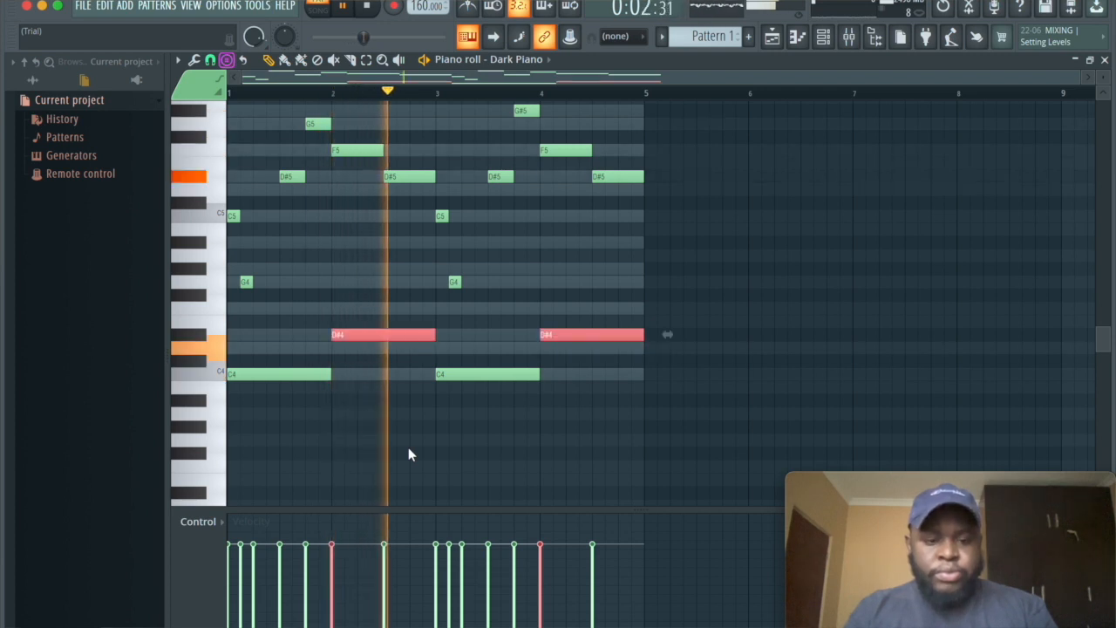
key(space)
key(space)
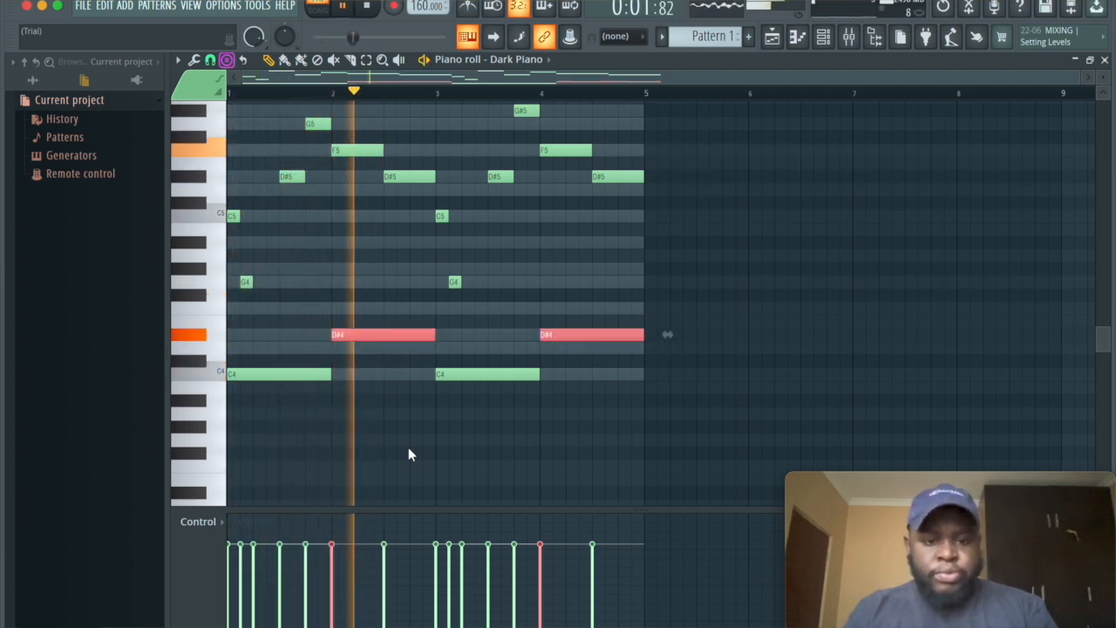
key(shift+Down)
key(space)
key(space)
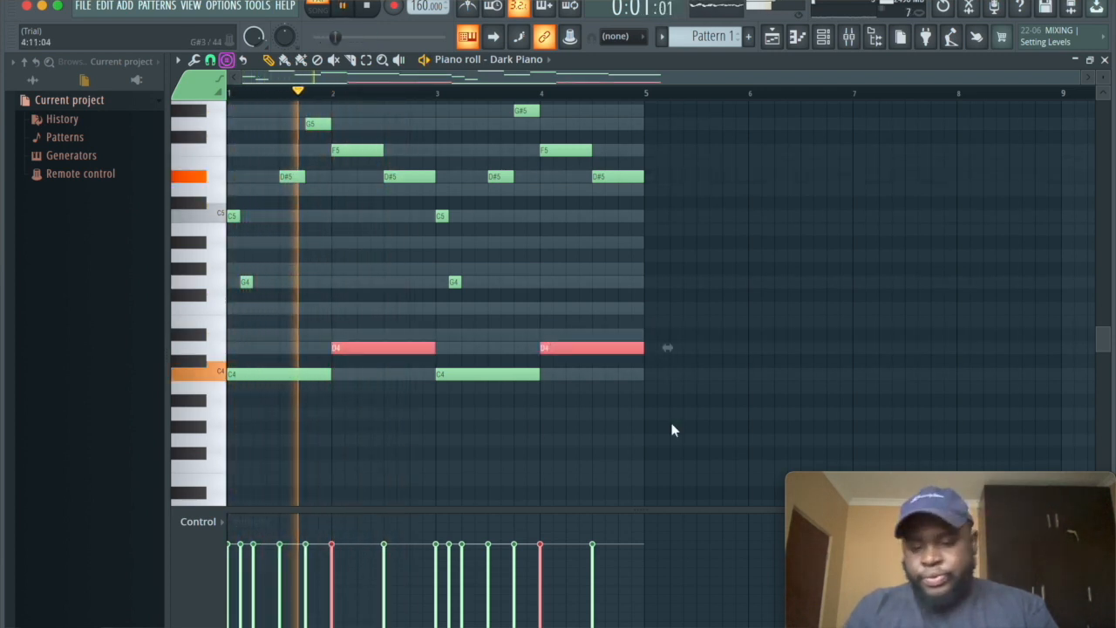
Step: Deselect the bass notes, transpose the whole pattern up one octave, and play it back
click(822, 268)
right_click(827, 276)
key(space)
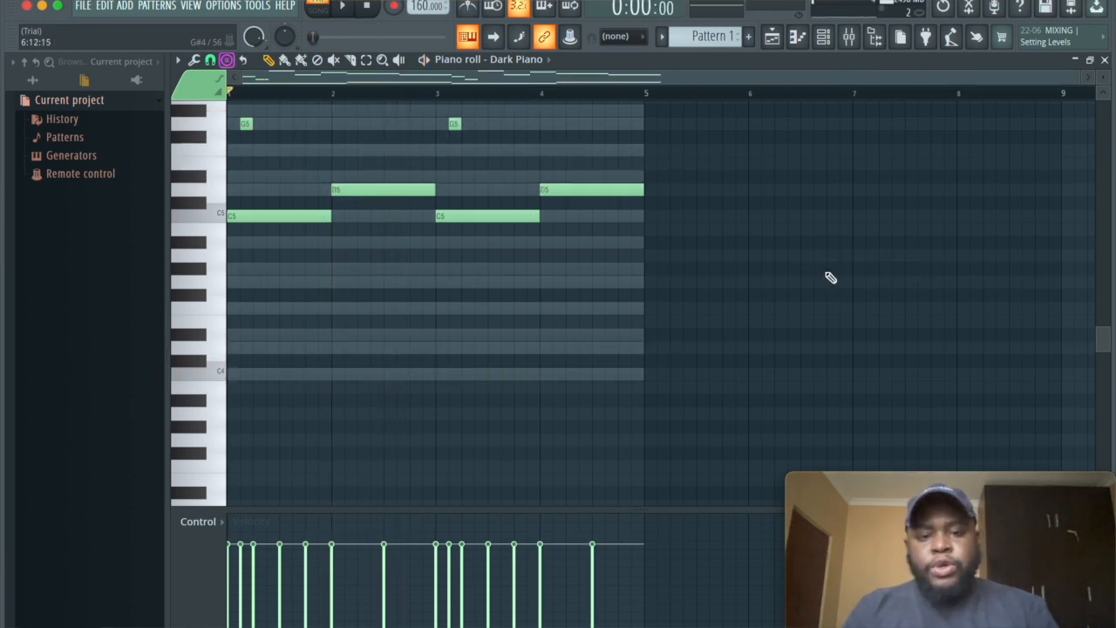
key(space)
scroll(831, 278, up, 5)
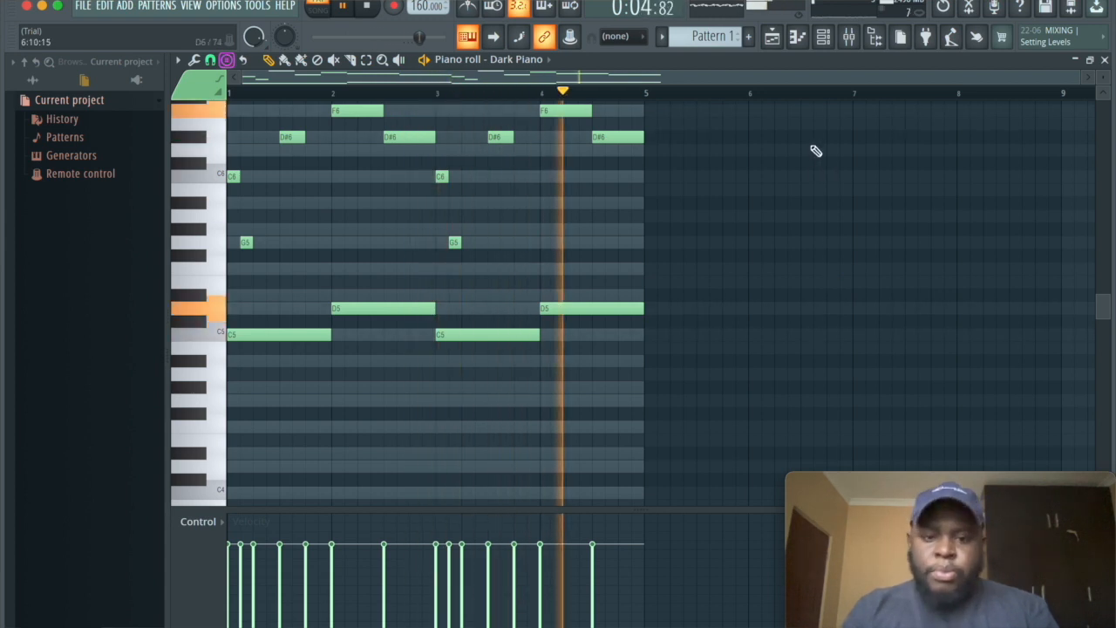
Step: Stop playback, add a Morphine synth channel to the channel rack, and close its plugin window
click(823, 35)
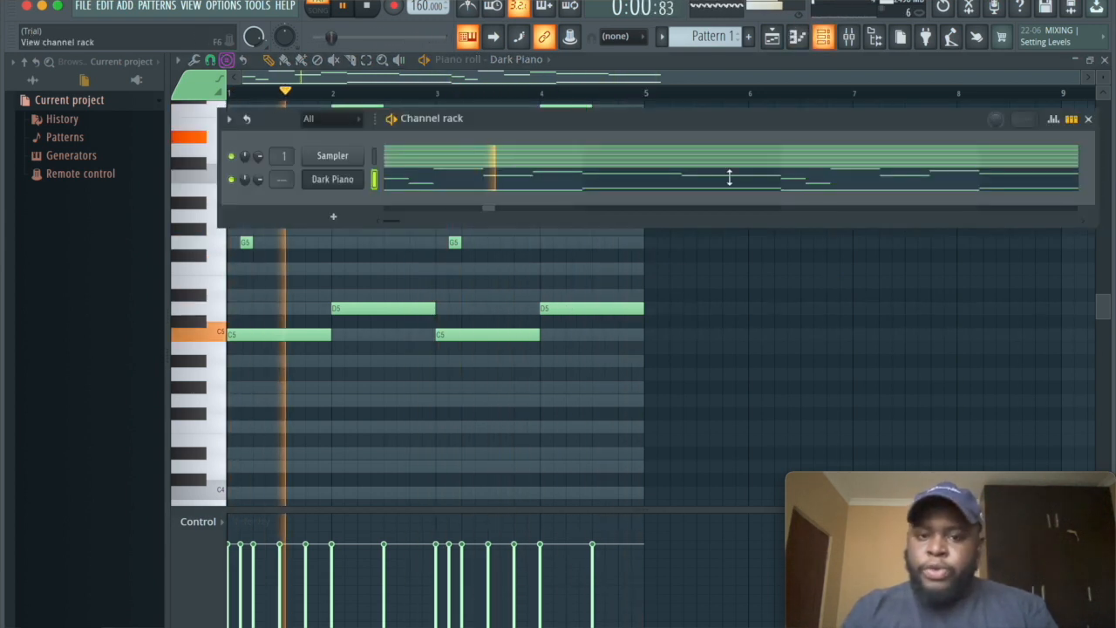
key(space)
click(334, 217)
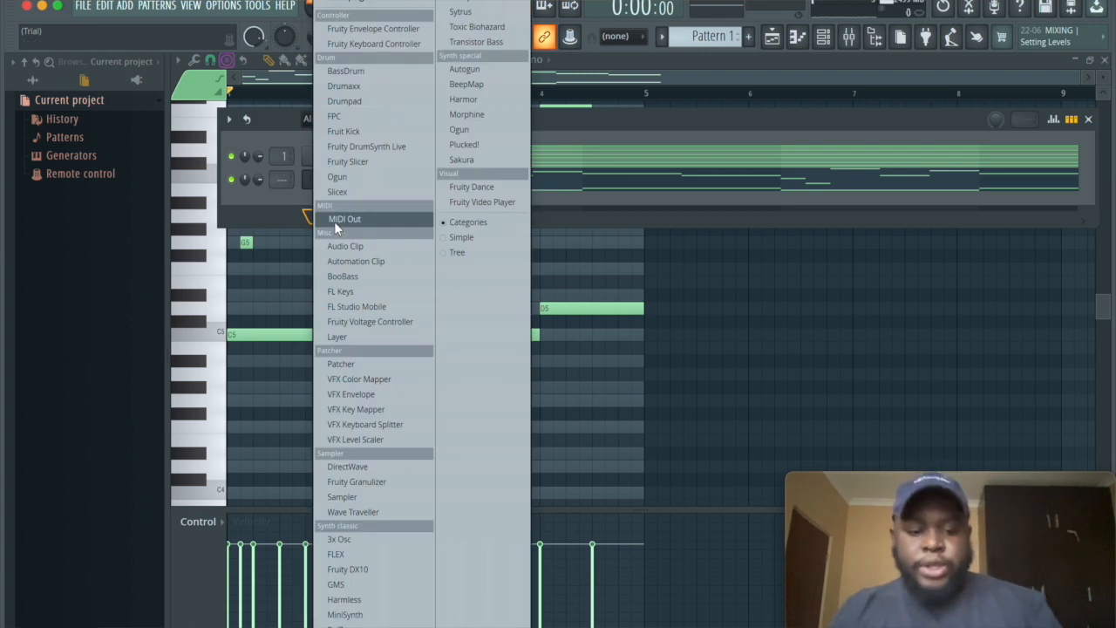
click(468, 114)
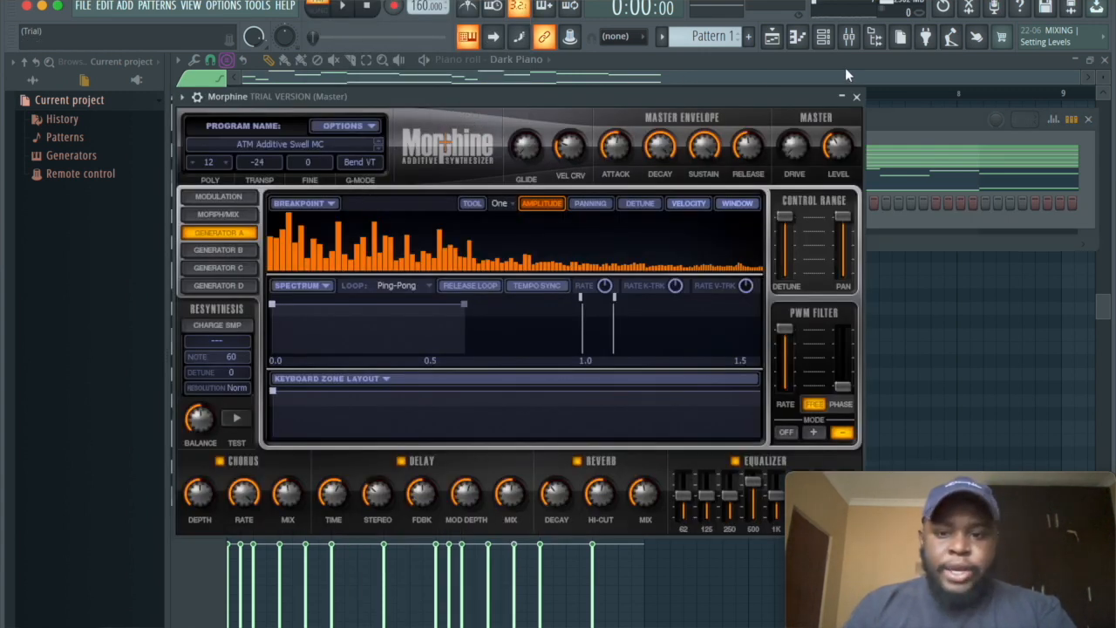
click(859, 97)
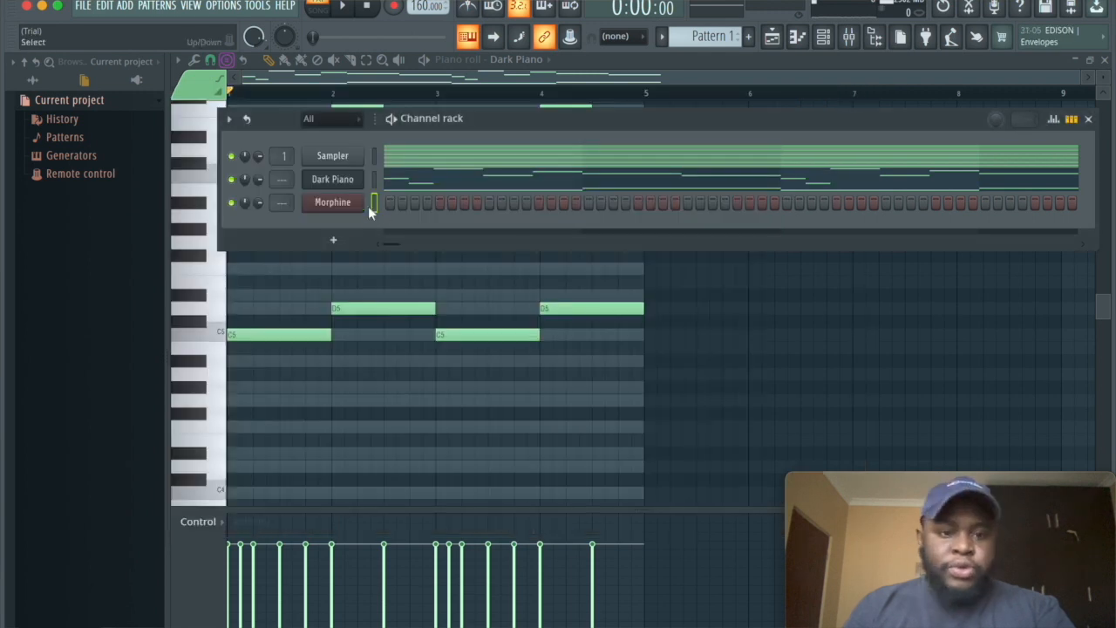
Step: Load the PAD Soft-n-smooth MC preset from the Pads & Atmos bank in Morphine's preset library
click(333, 242)
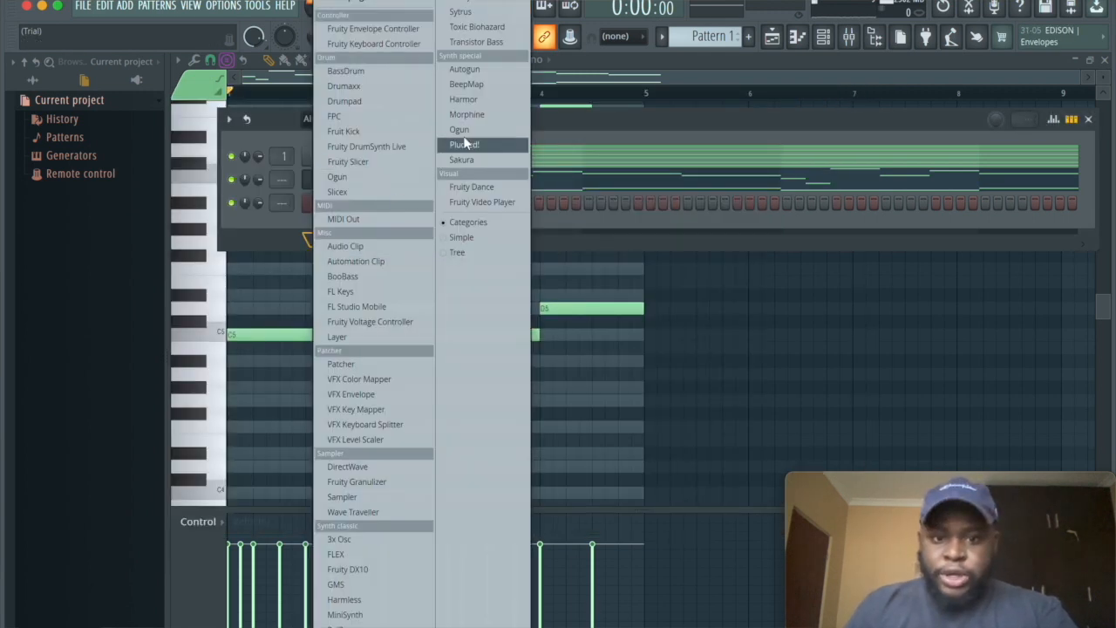
click(264, 230)
click(342, 210)
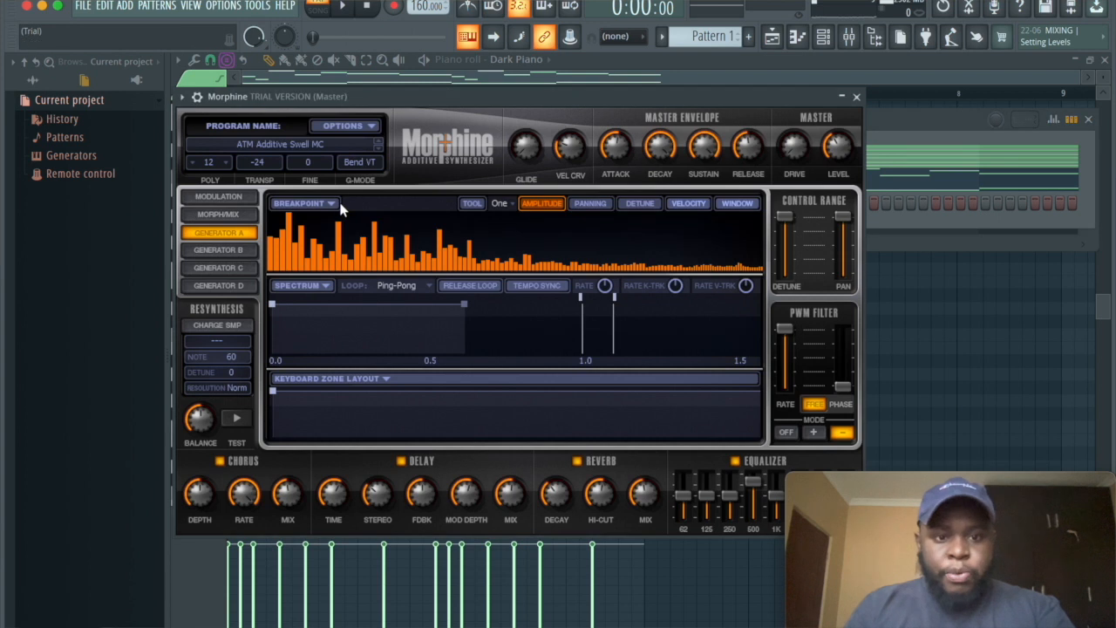
click(296, 147)
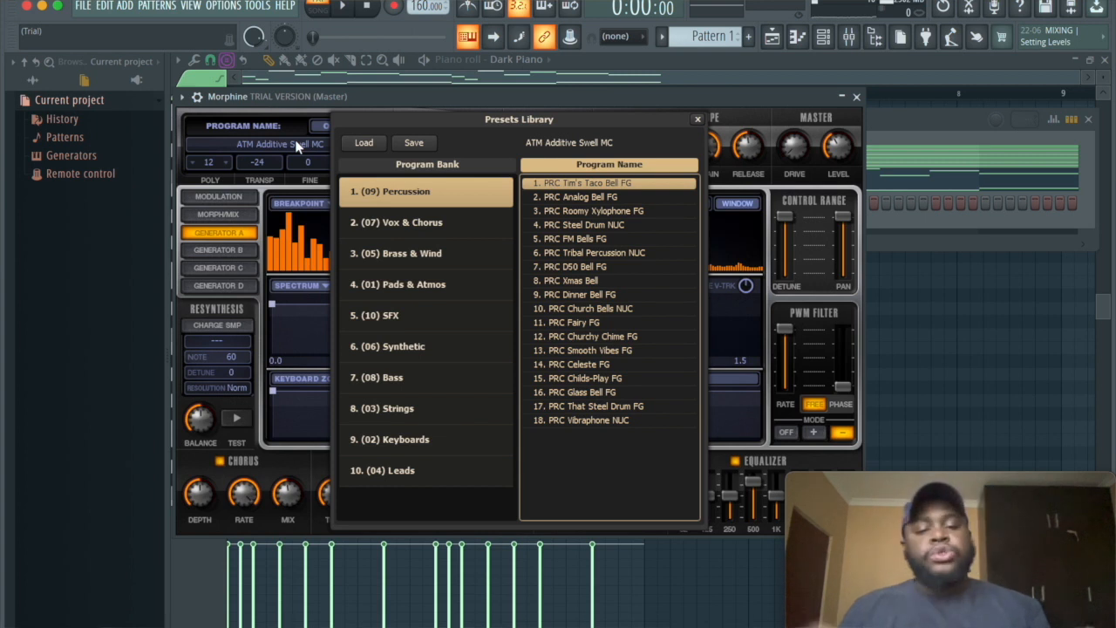
click(453, 290)
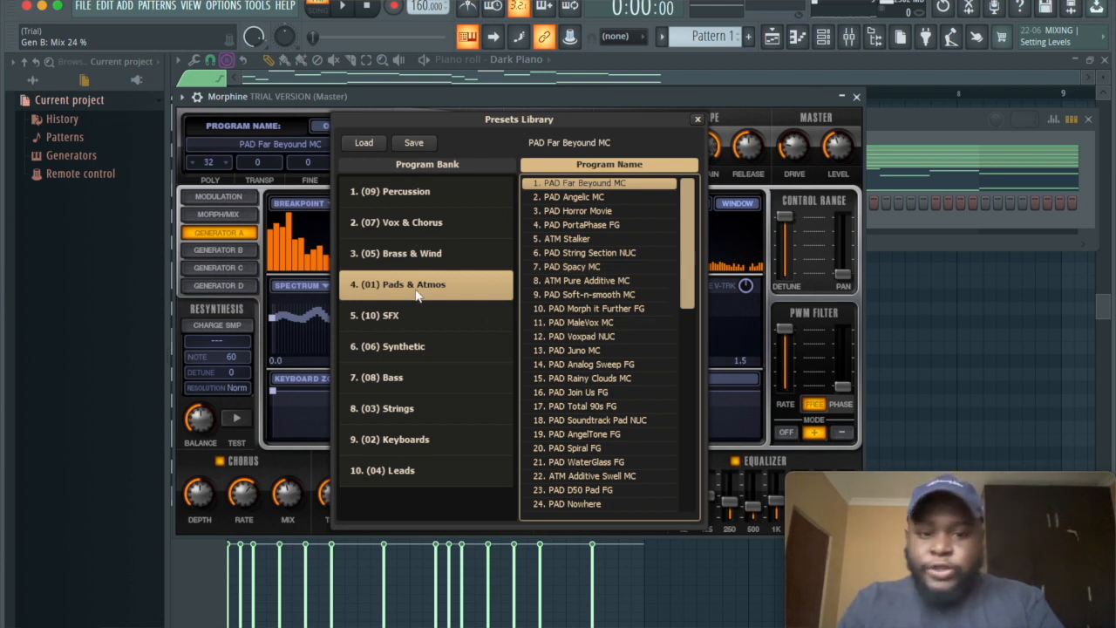
click(581, 296)
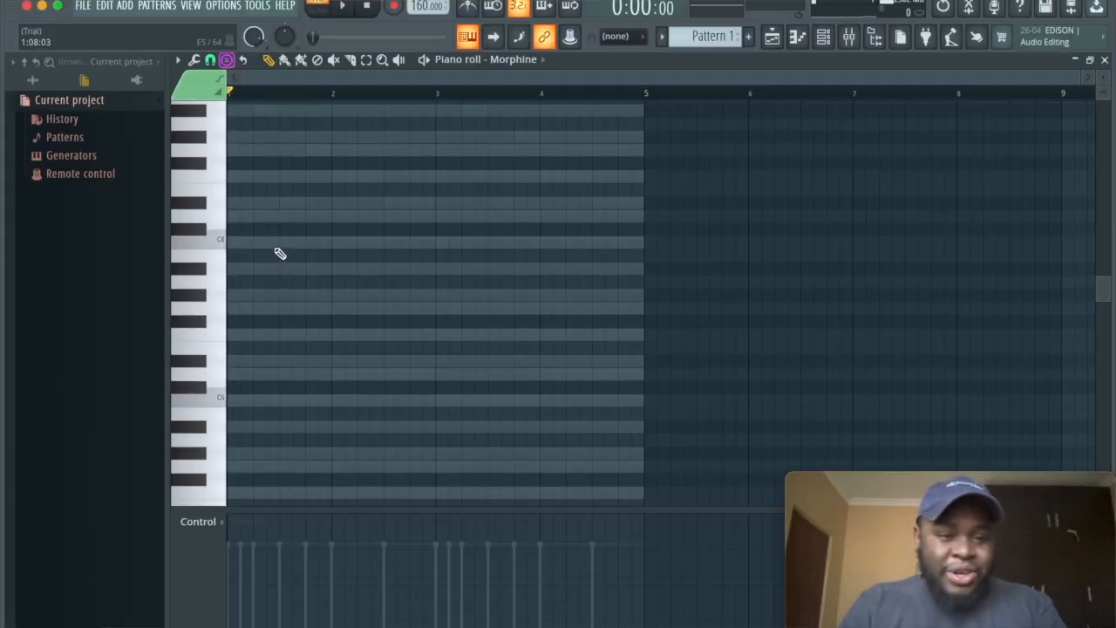
Step: Enter a one-bar C5, D#5 and G5 chord in bar 1 of the Morphine channel and compare it with the Dark Piano notes
drag(279, 249, 162, 290)
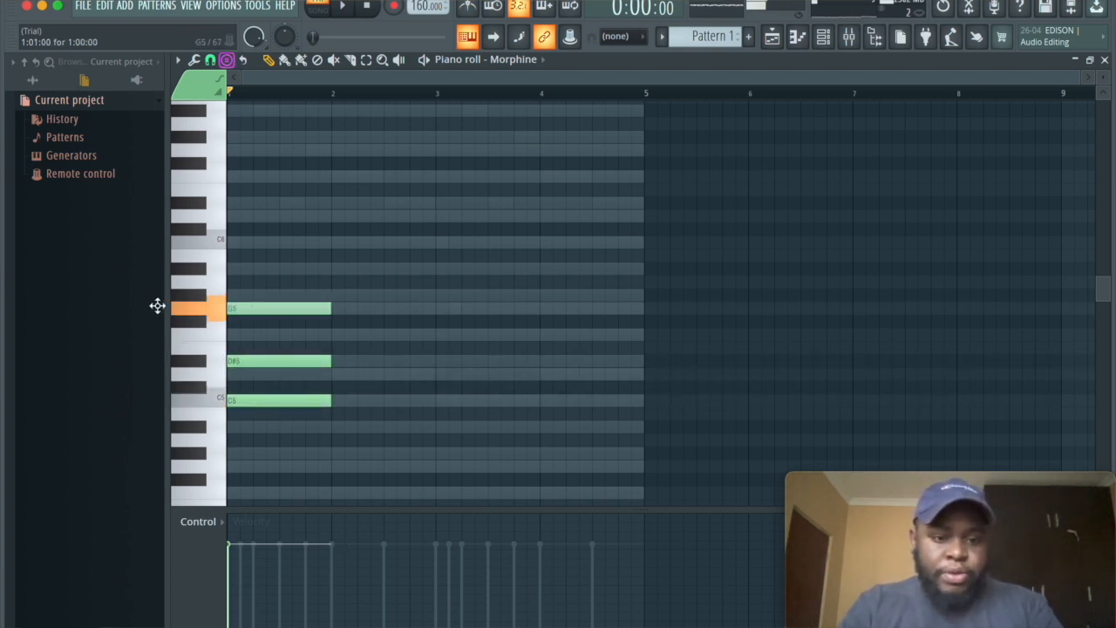
click(823, 38)
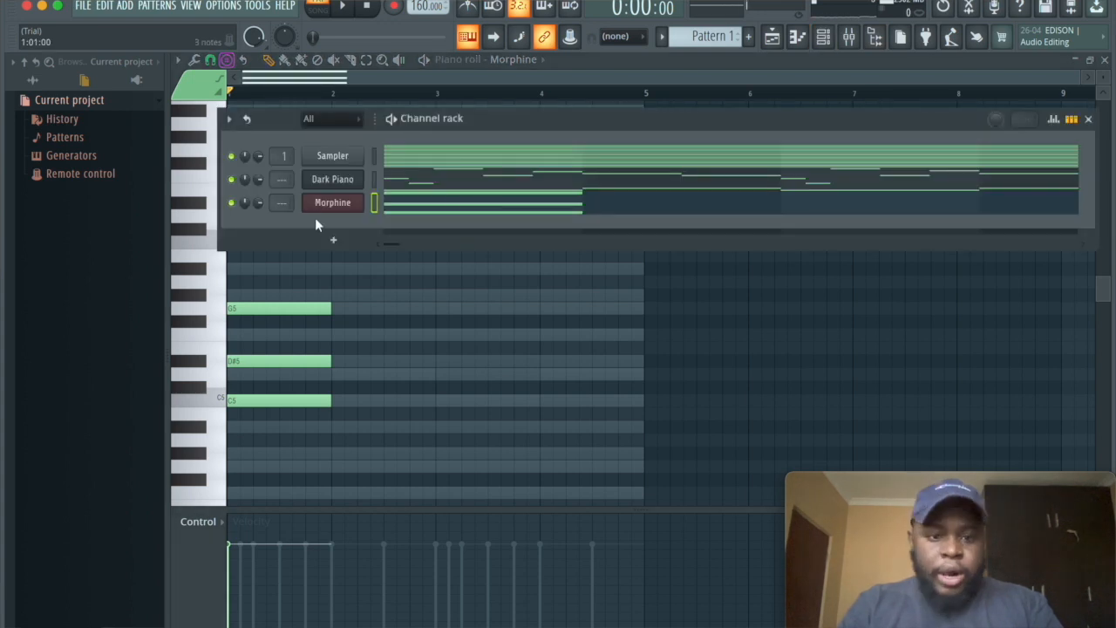
click(451, 188)
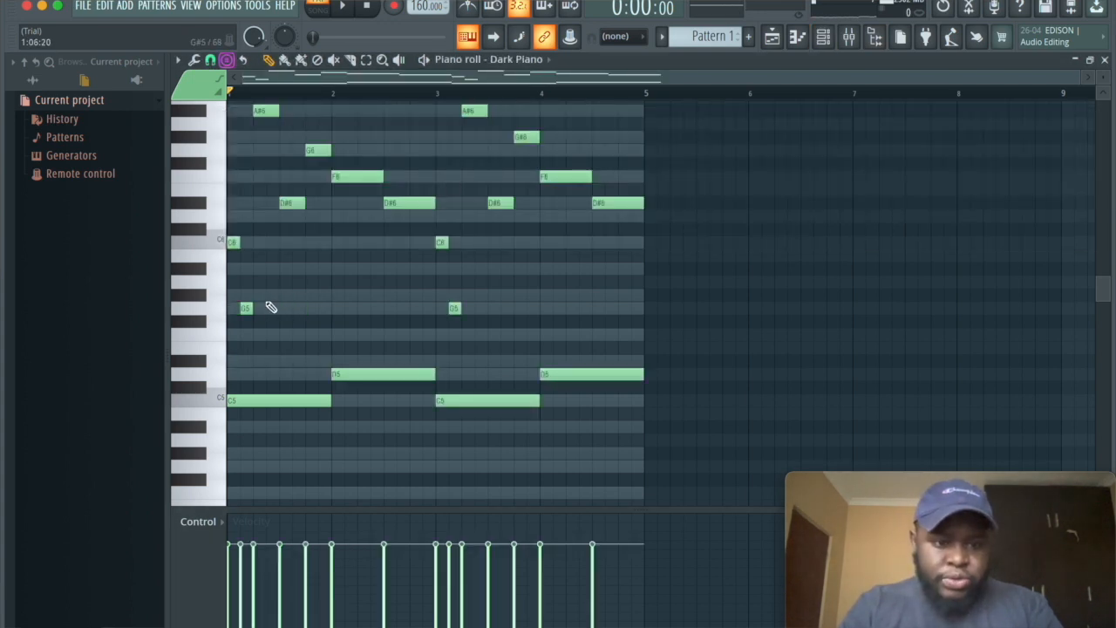
click(798, 38)
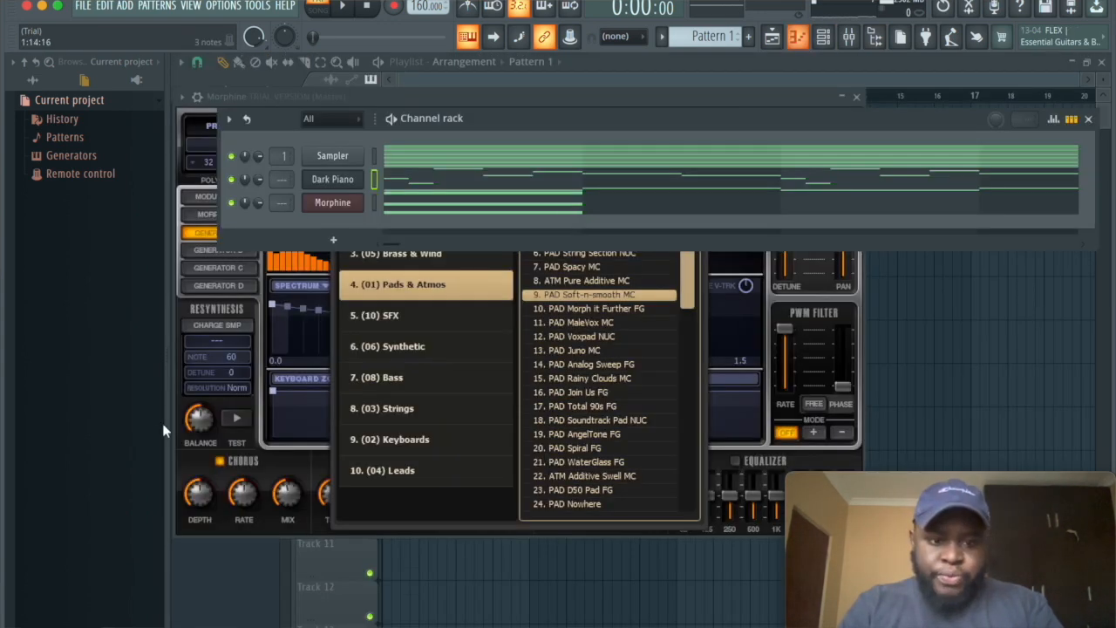
click(563, 209)
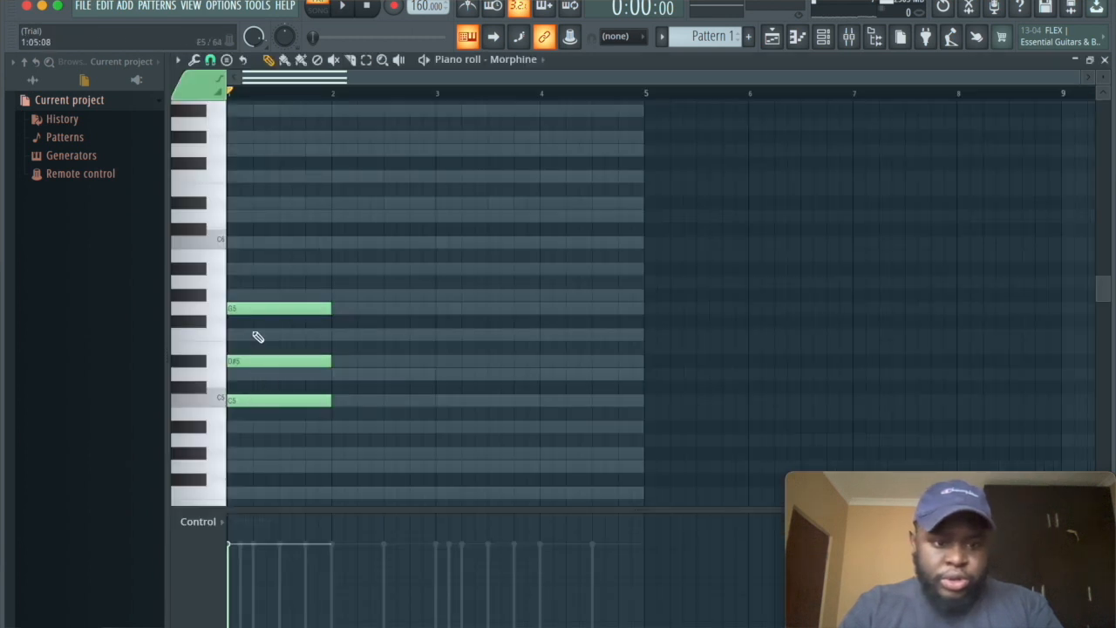
Step: Add a one-bar C5, D5 and G#5 chord in bar 2 of the Morphine channel, checking it against the Dark Piano notes
click(345, 401)
key(space)
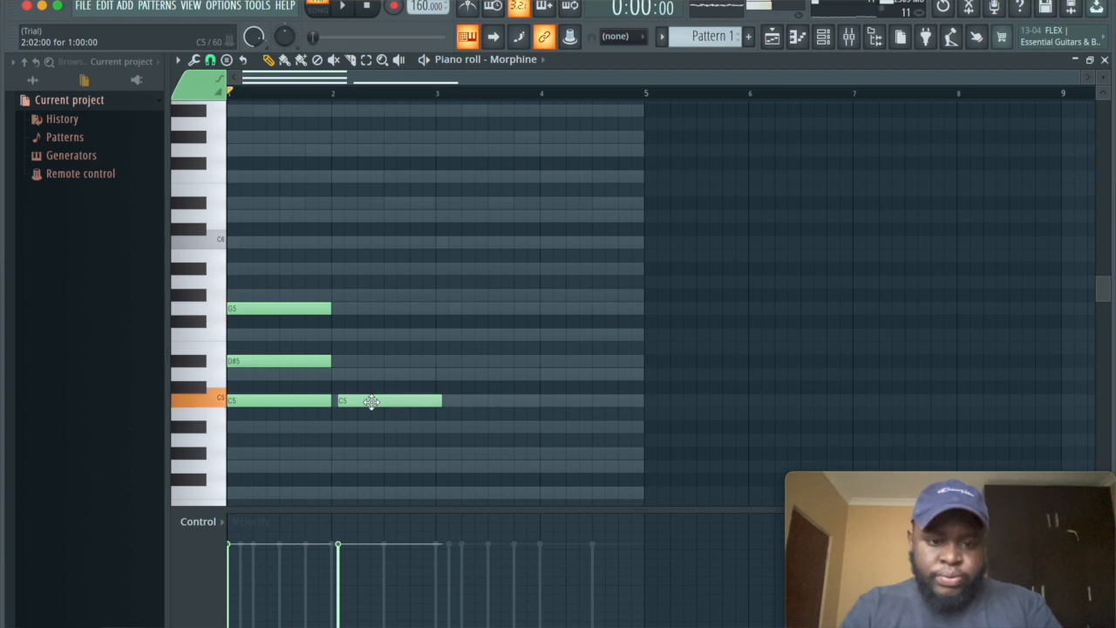
click(523, 60)
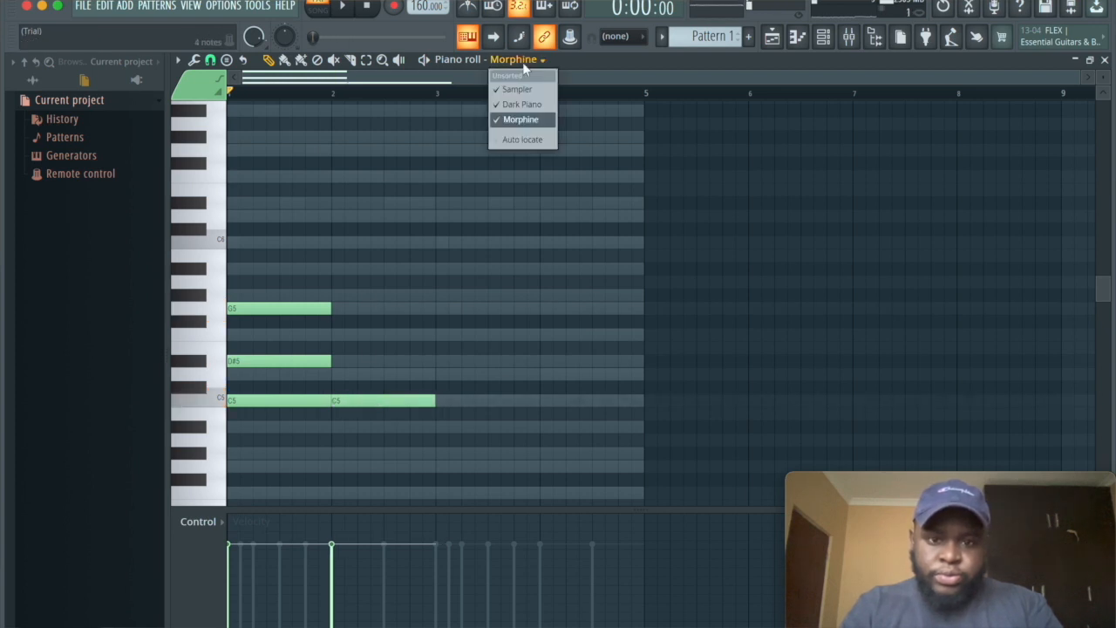
click(526, 108)
click(527, 61)
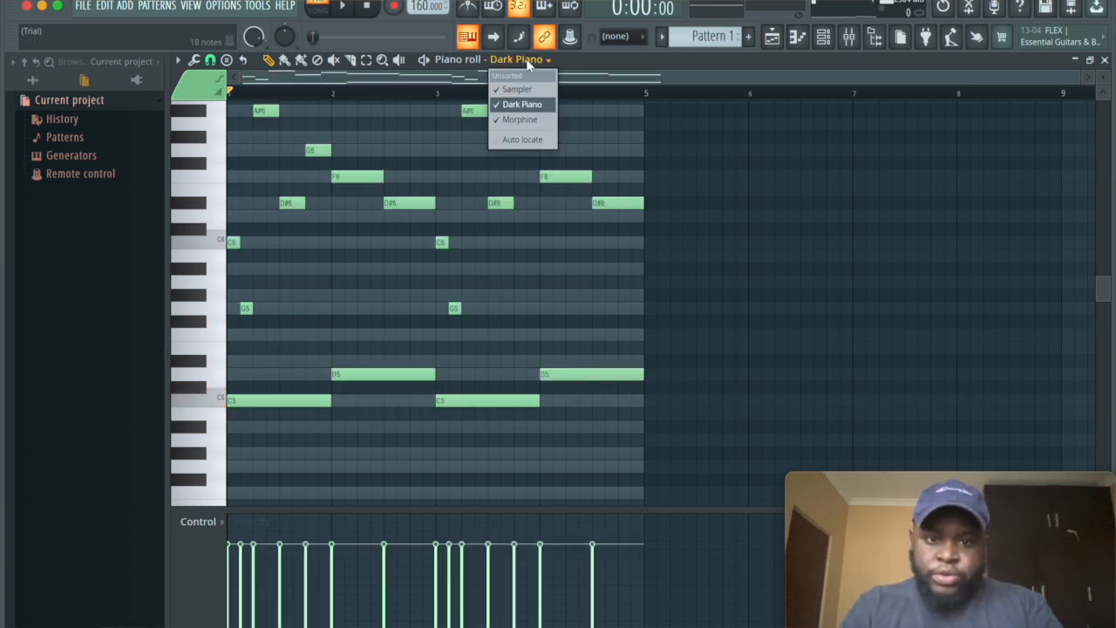
click(525, 120)
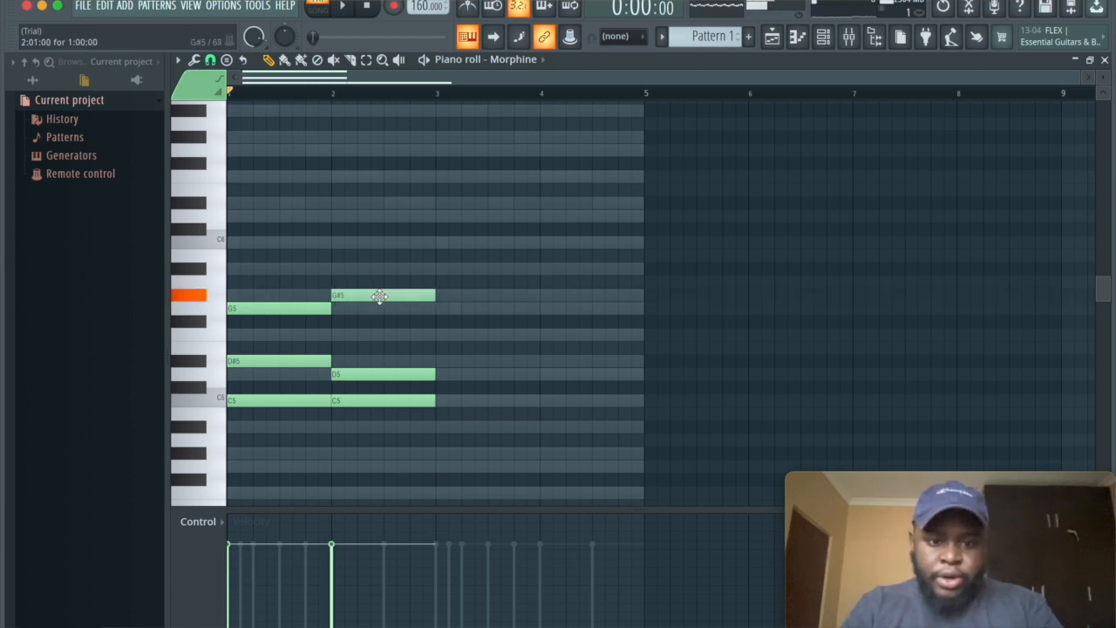
Step: Duplicate the two chords into bars 3 and 4, then halve the bar 4 chord and follow it with D5, F5 and G#5
key(ctrl+b)
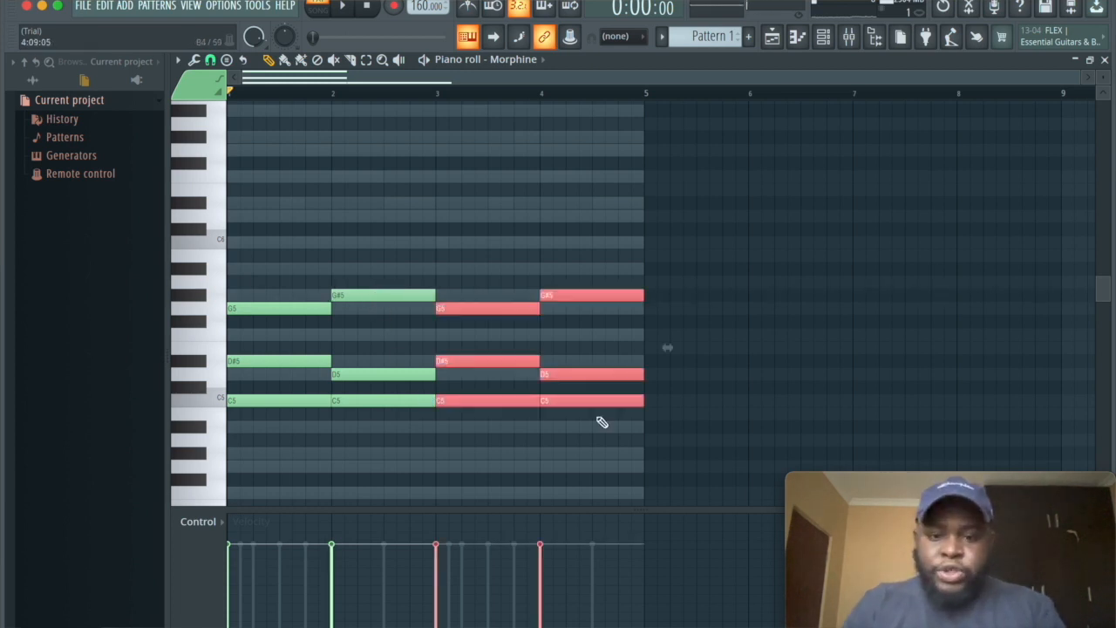
drag(614, 431, 593, 356)
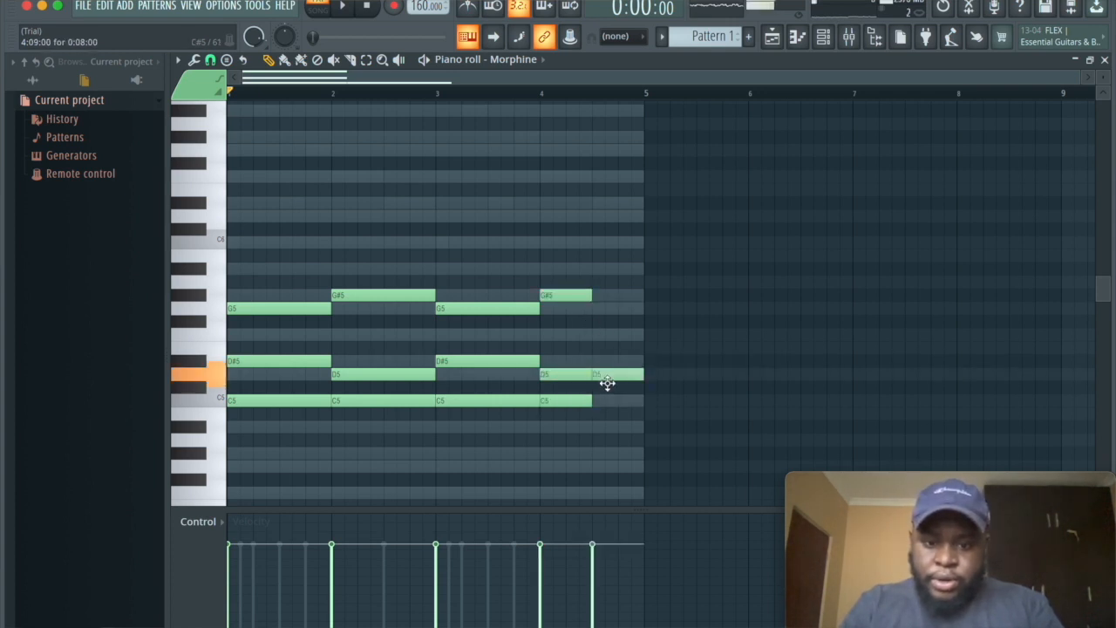
click(598, 297)
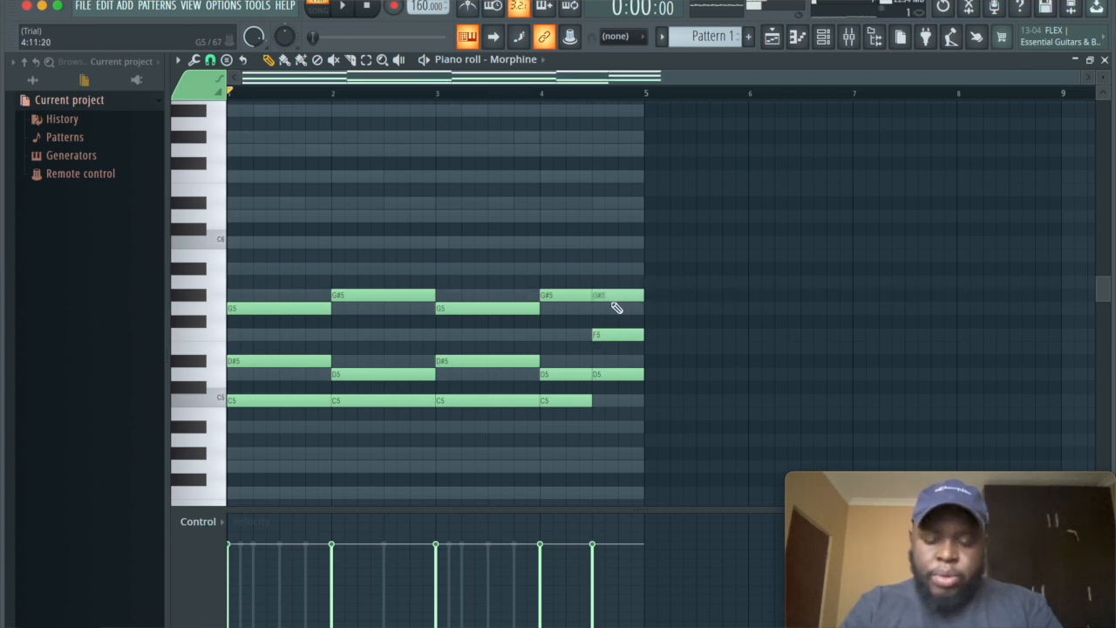
Step: Delete the C5–D5–G#5 chords in bars 2 and 4, extend the C minor chords over the gaps, and replay the pattern
key(space)
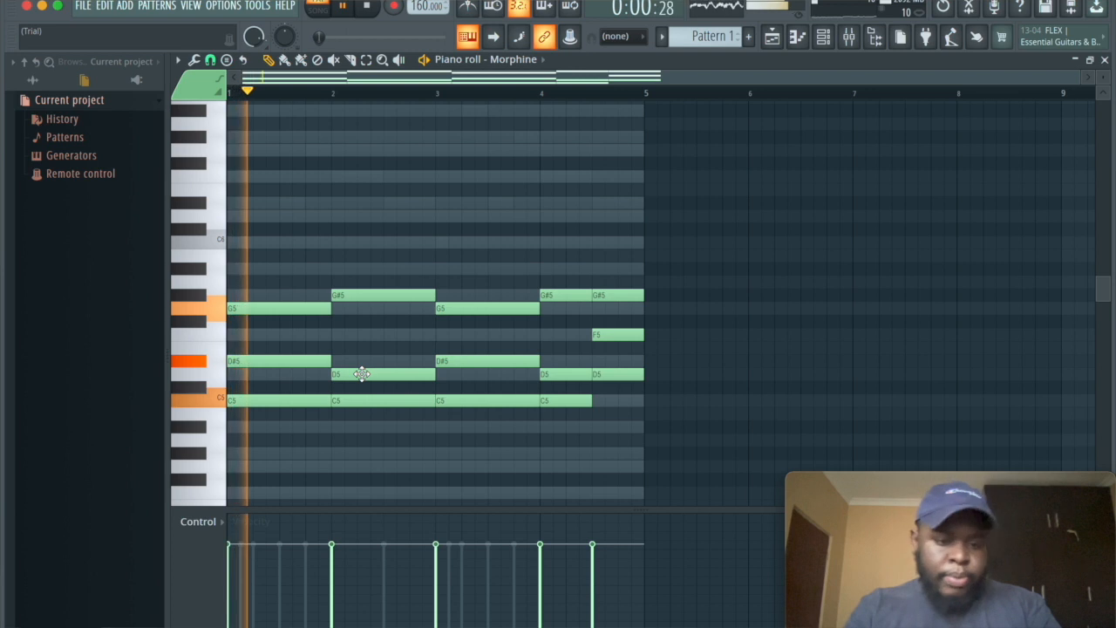
key(space)
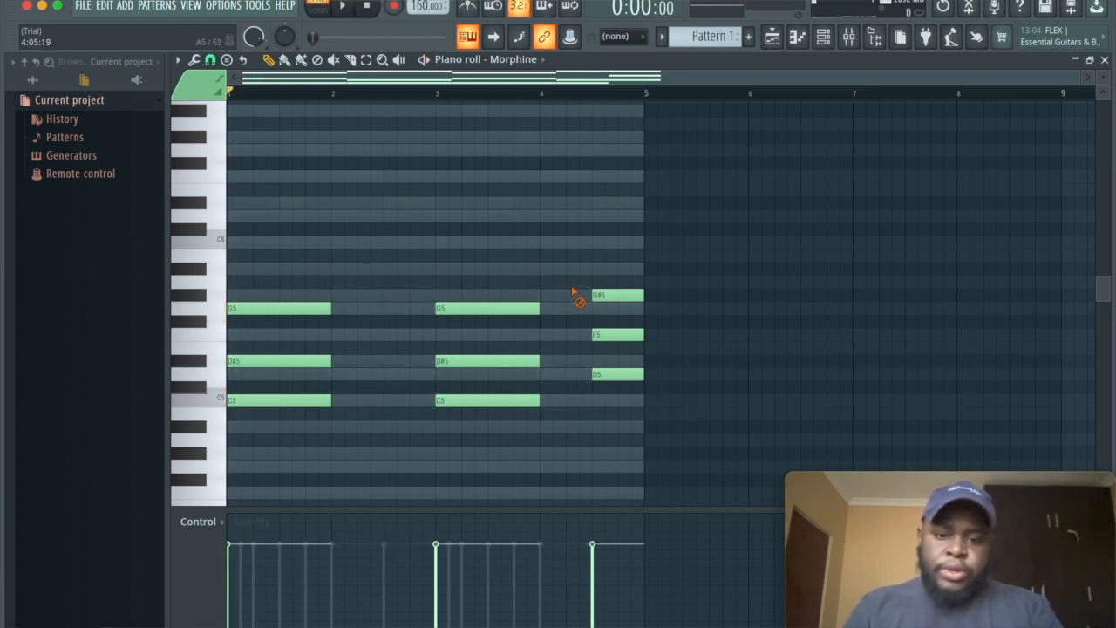
key(space)
key(ctrl+l)
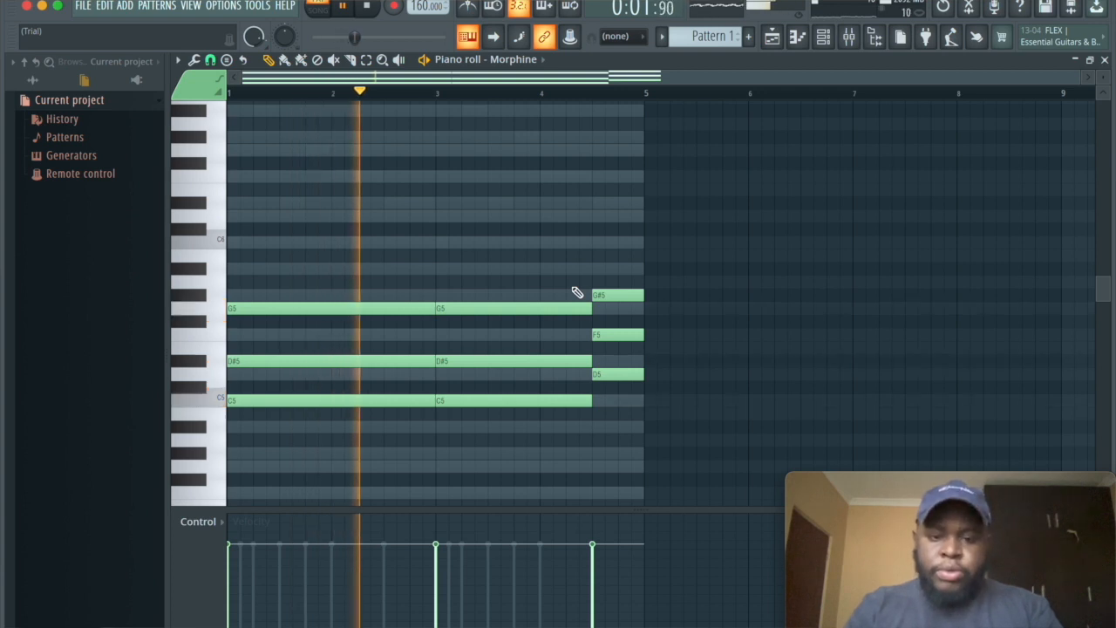
key(space)
key(space)
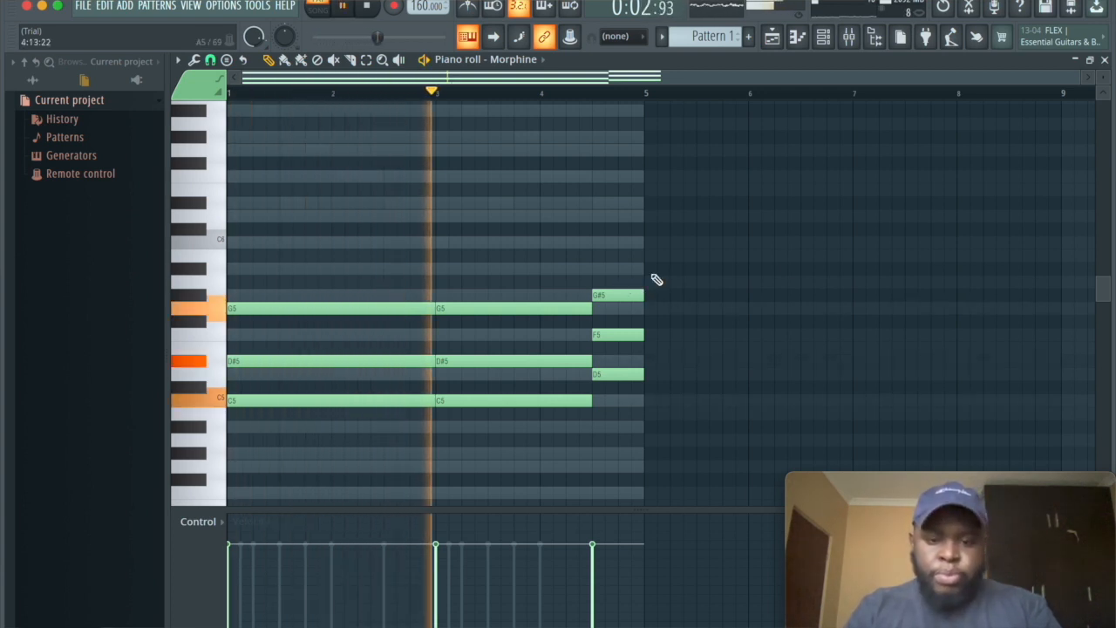
click(848, 204)
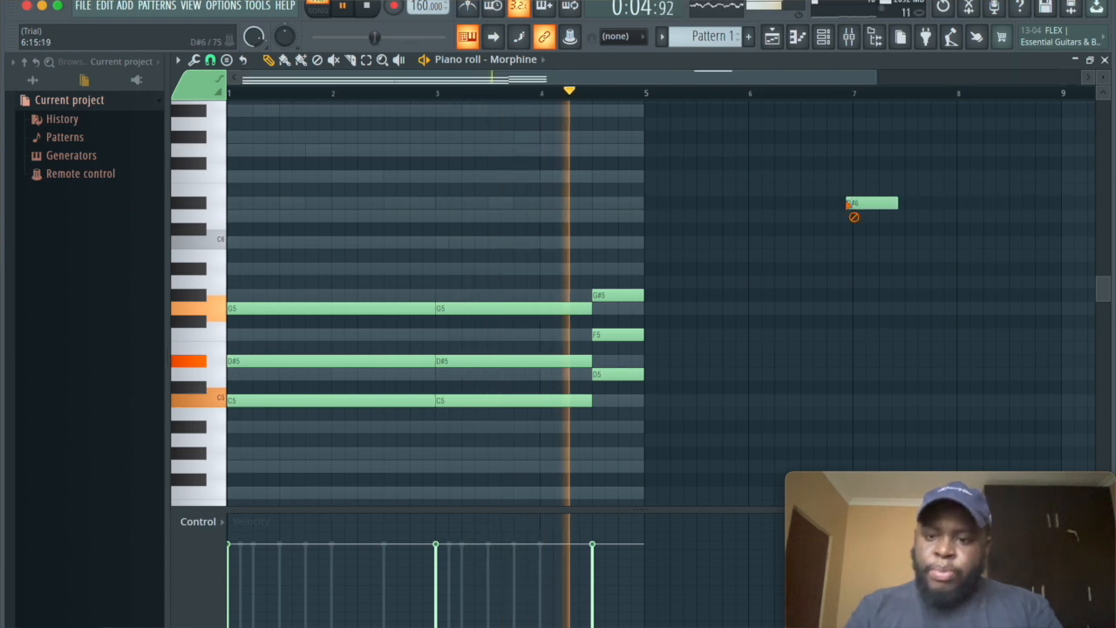
right_click(848, 203)
key(super+space)
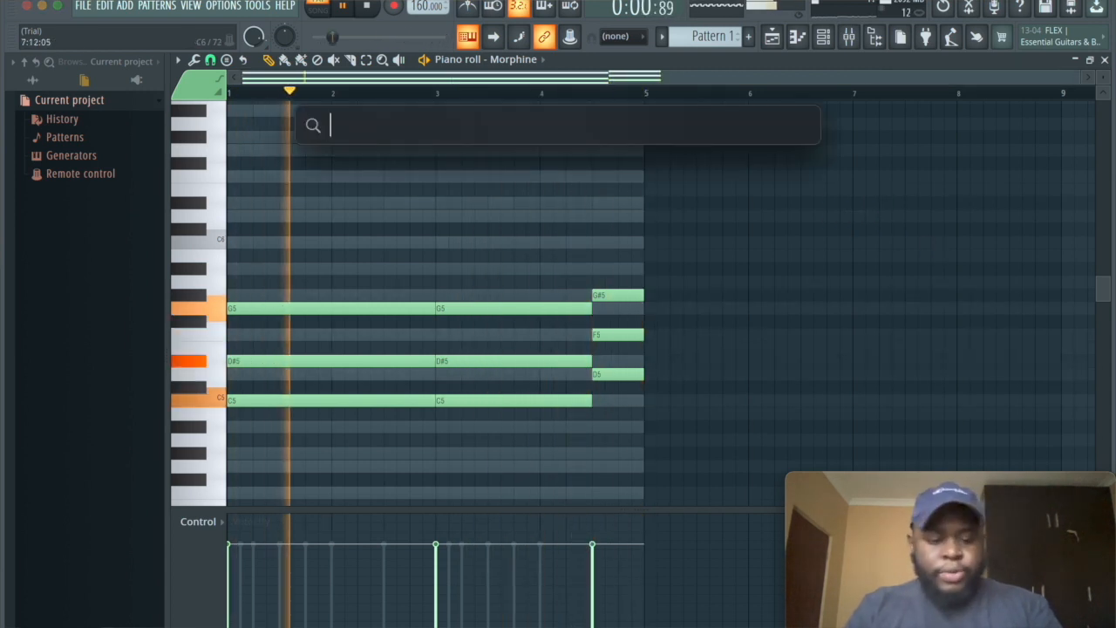
key(Escape)
Step: Transpose the Morphine chords down one octave and lower the Morphine channel volume to 36% during playback
key(ctrl+Down)
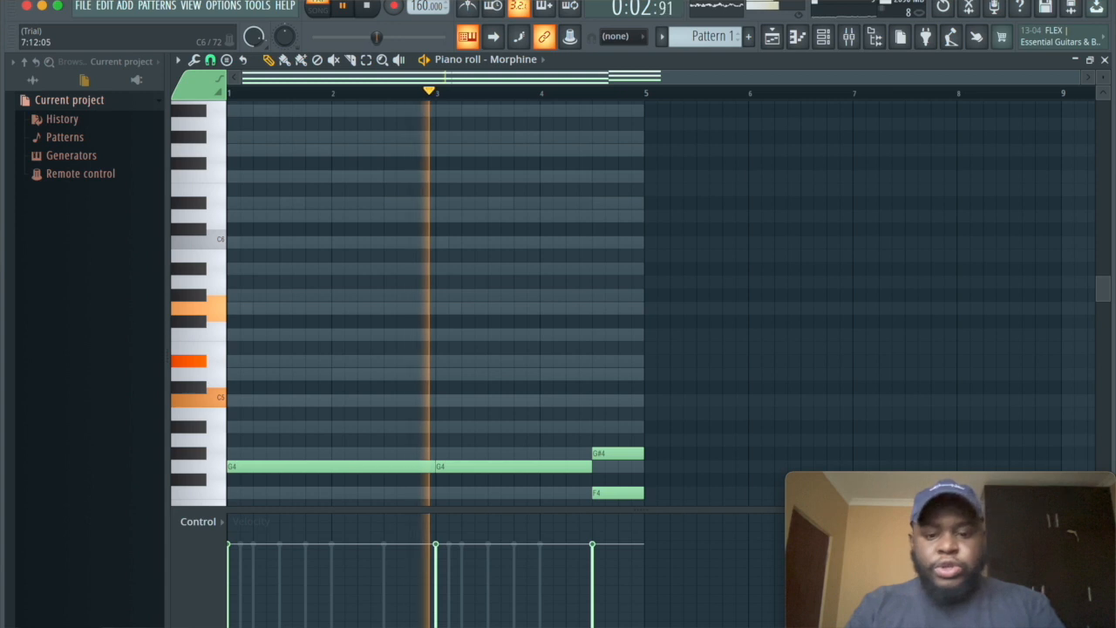
key(space)
scroll(436, 306, down, 3)
key(space)
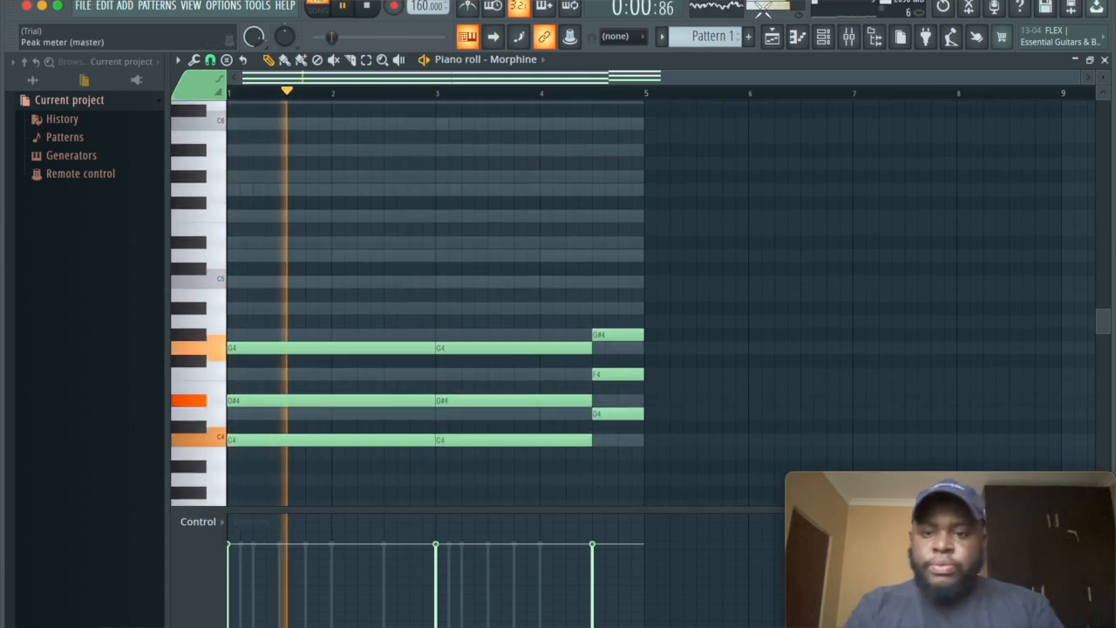
key(F6)
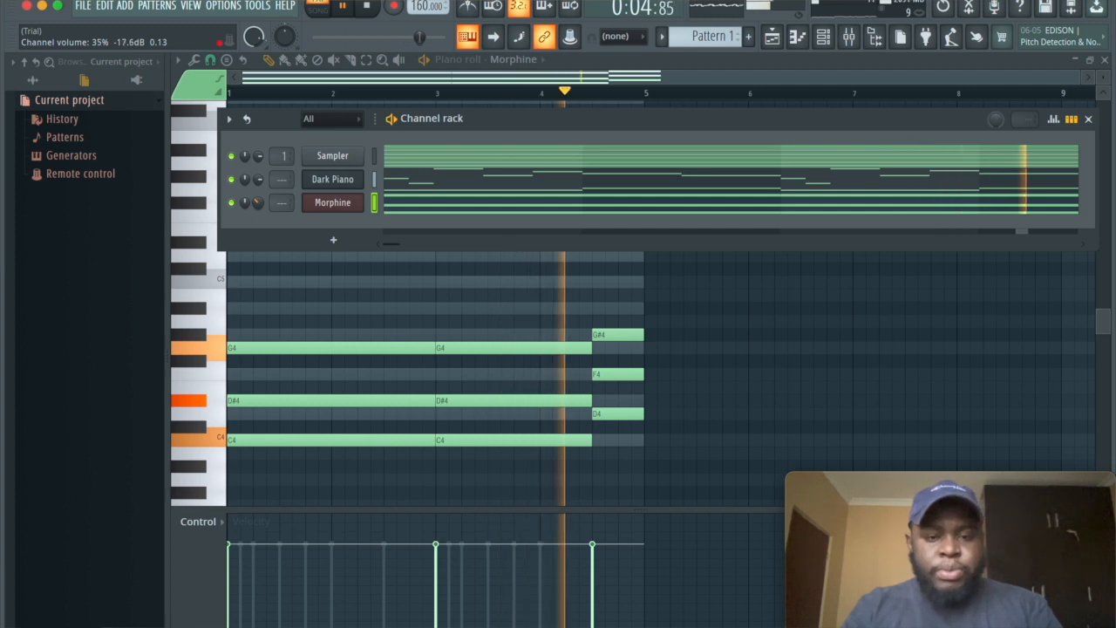
drag(259, 203, 259, 205)
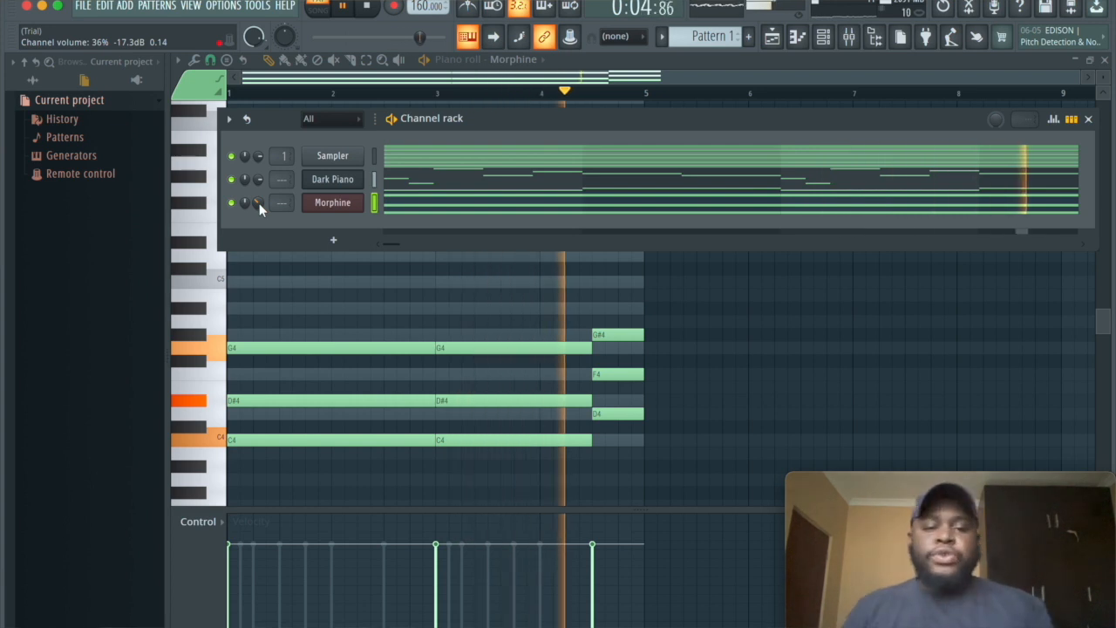
Step: Add a FLEX channel, browse its presets, load 70s Bounce, and close the plugin window
click(333, 239)
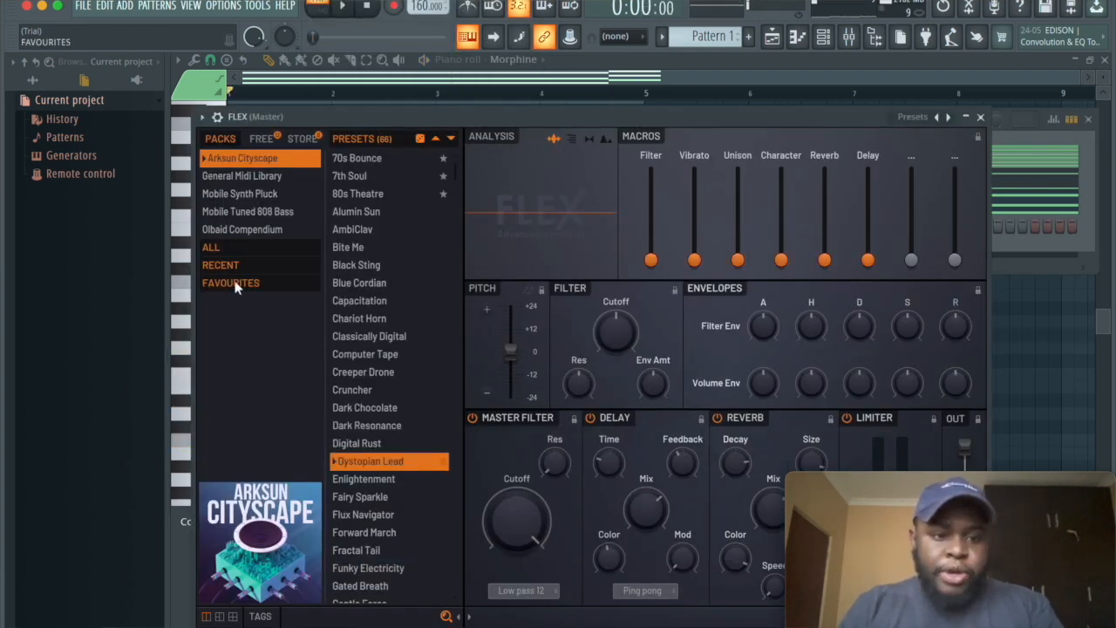
click(233, 283)
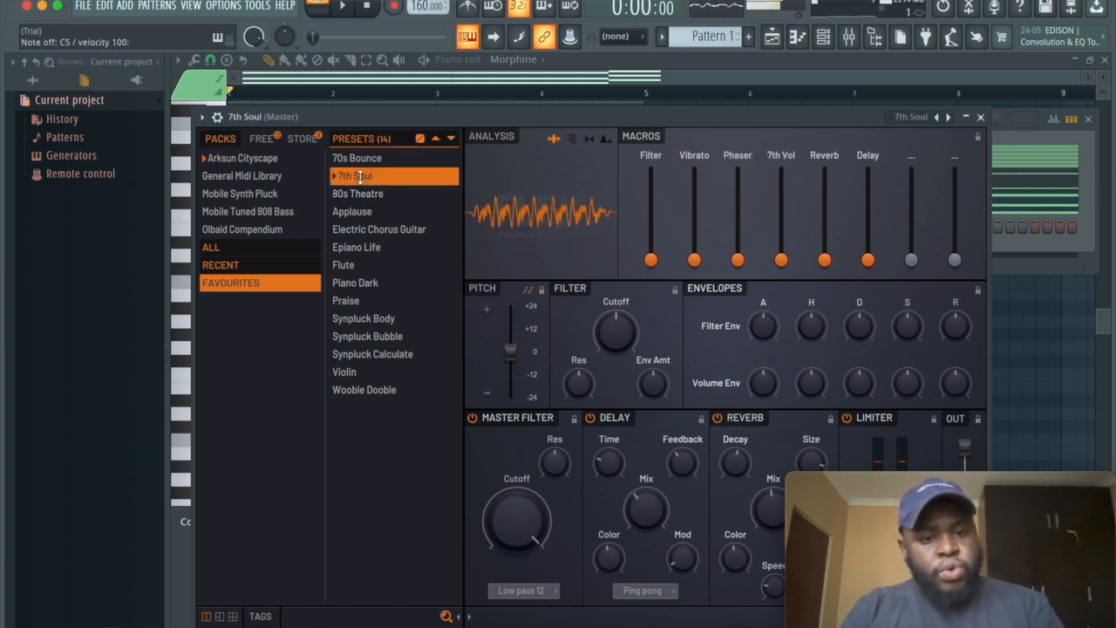
click(403, 160)
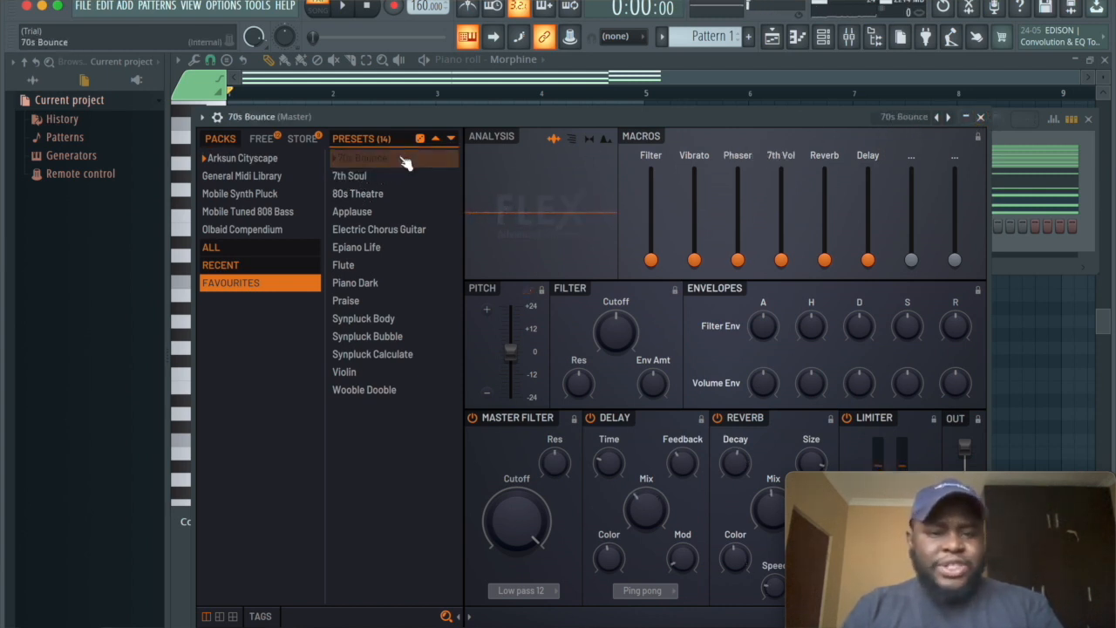
click(242, 160)
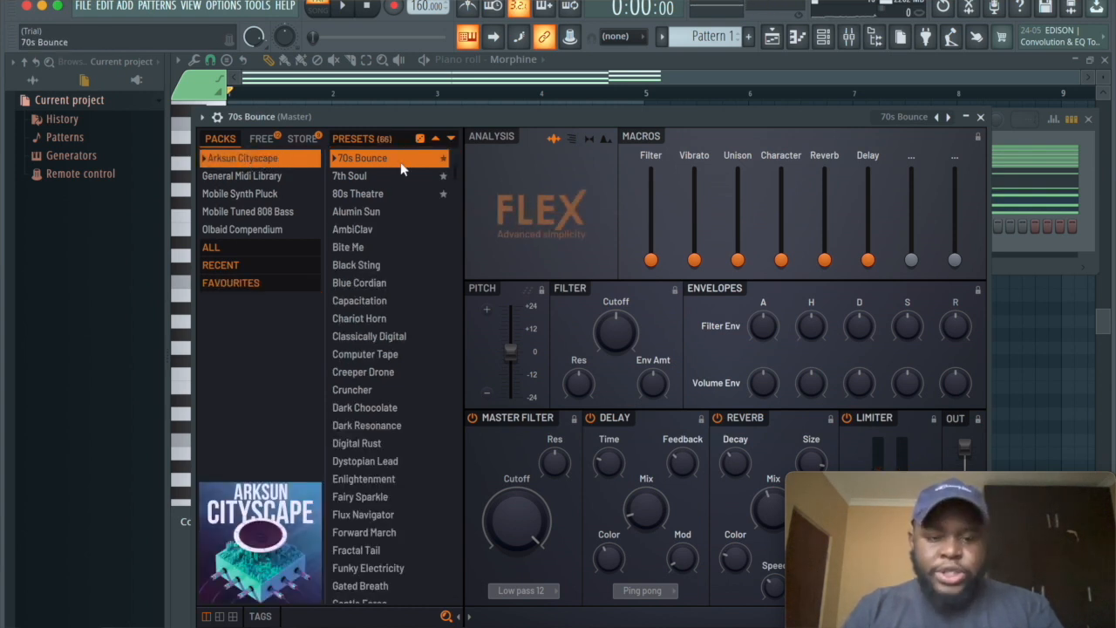
click(238, 243)
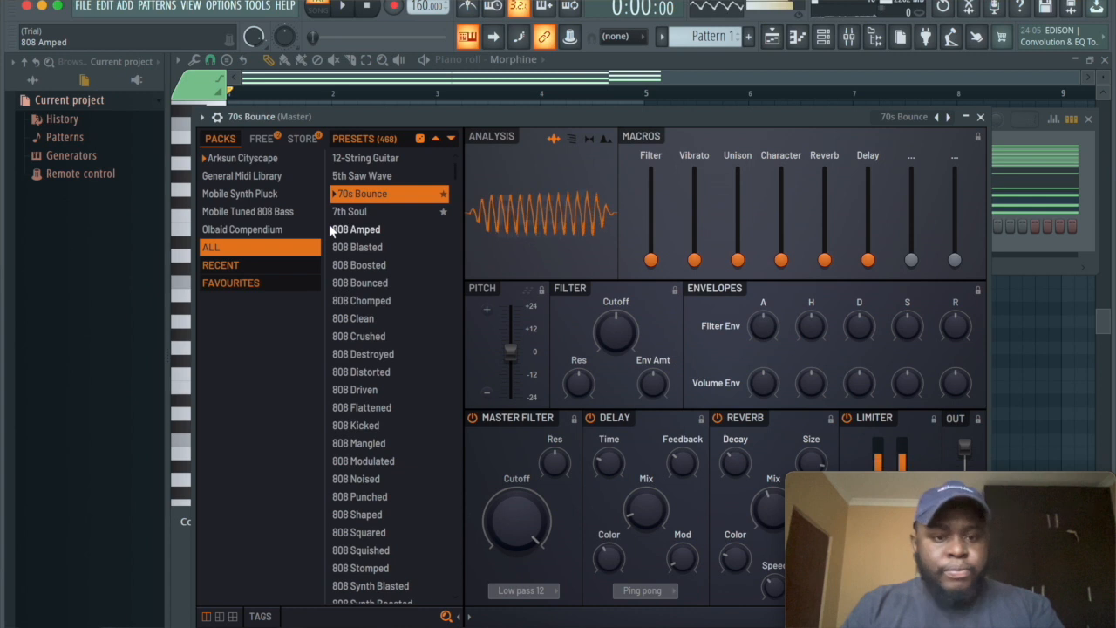
click(980, 116)
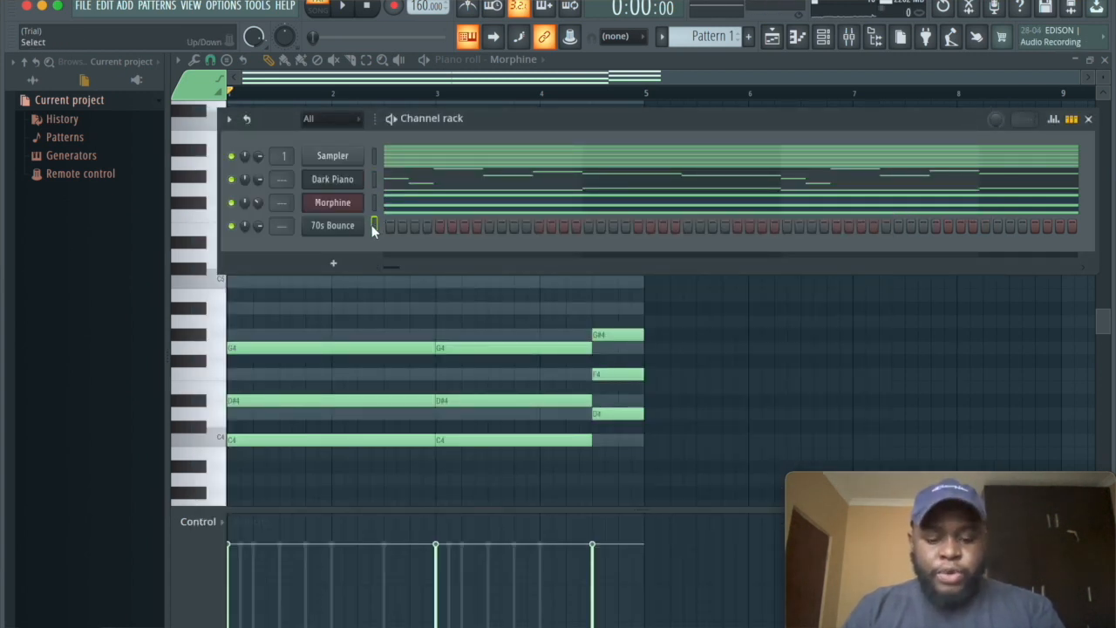
Step: Paste the copied melody into the 70s Bounce channel, play the pattern, and open the channel's piano roll
key(super+v)
key(space)
click(418, 229)
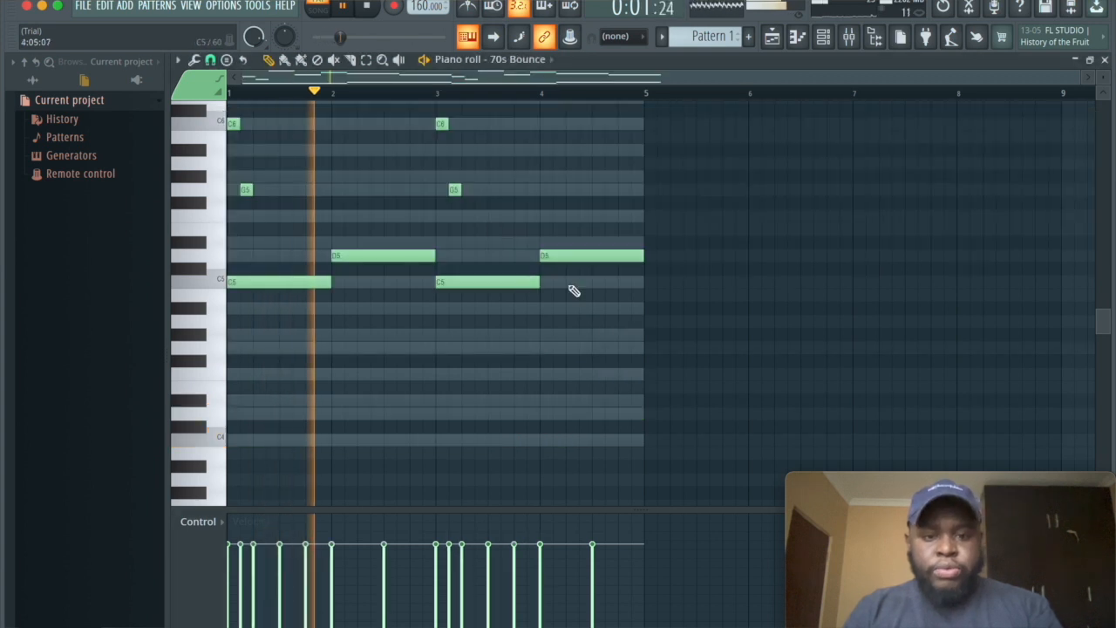
Step: Delete the long C5 and D5 bass notes from the 70s Bounce melody and replay the pattern
key(space)
drag(690, 324, 277, 243)
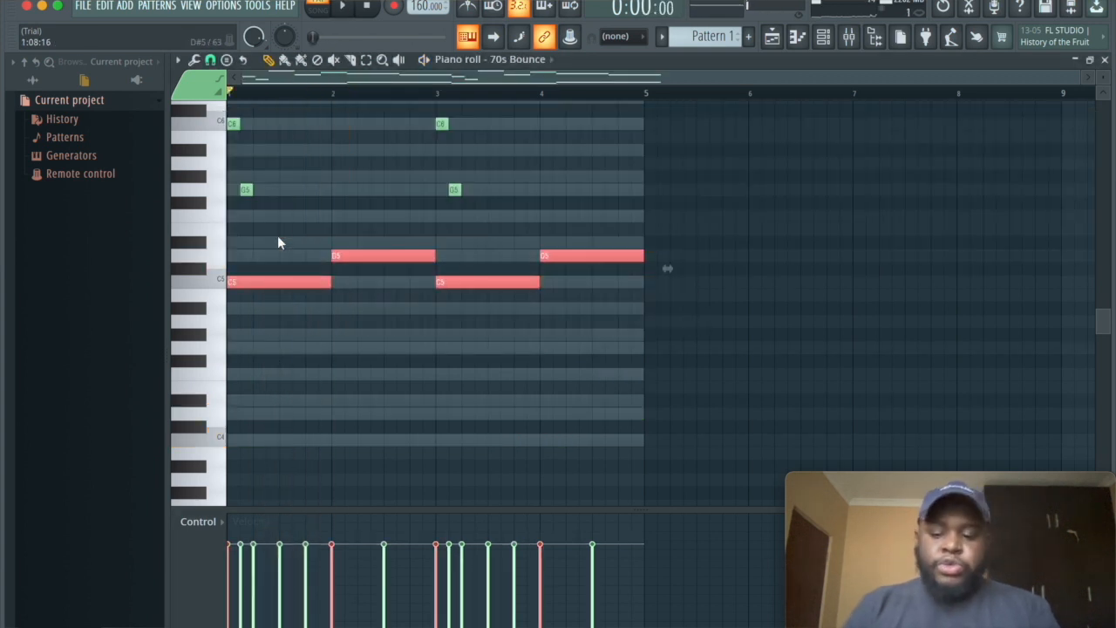
key(Delete)
key(space)
scroll(579, 159, up, 3)
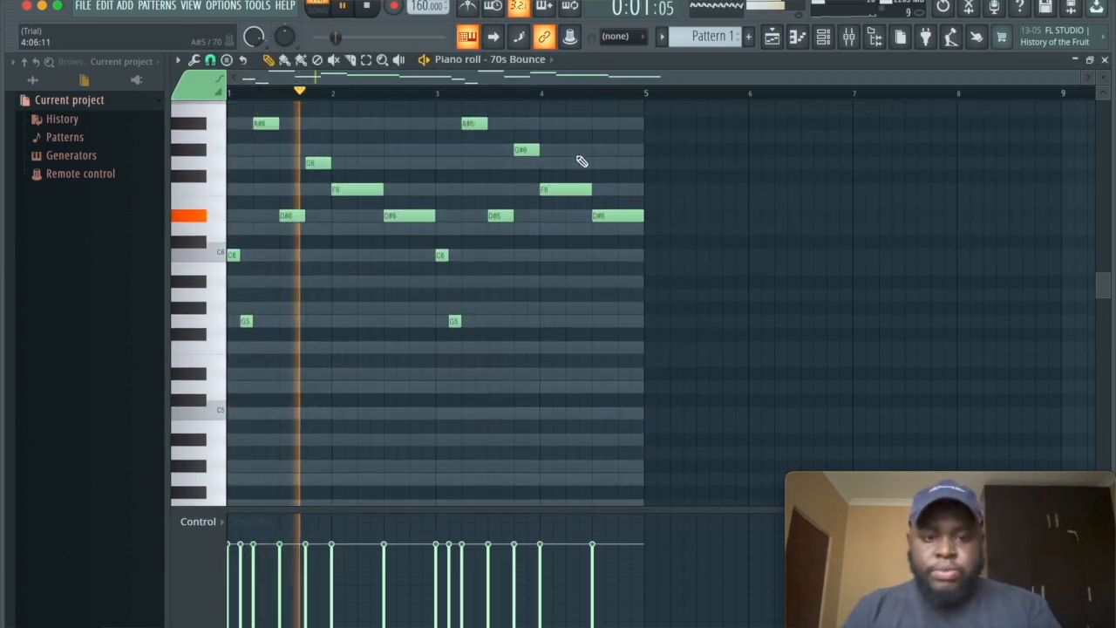
Step: Render Pattern 1 as a 16Bit int stereo WAV audio clip with Cut remainder and 512-point sinc resampling
click(823, 44)
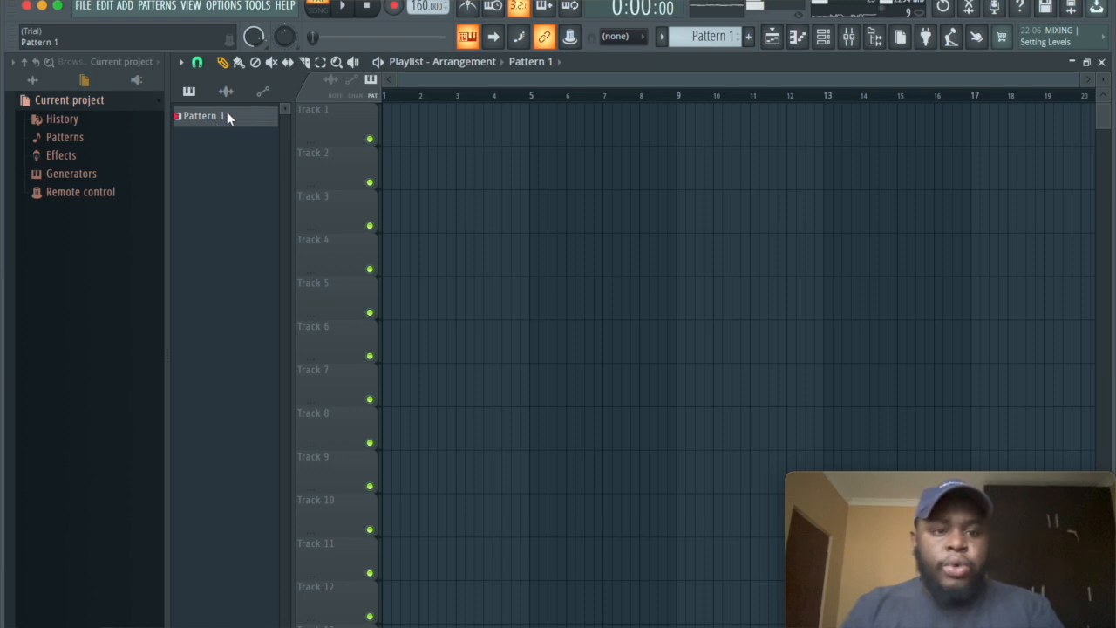
right_click(227, 116)
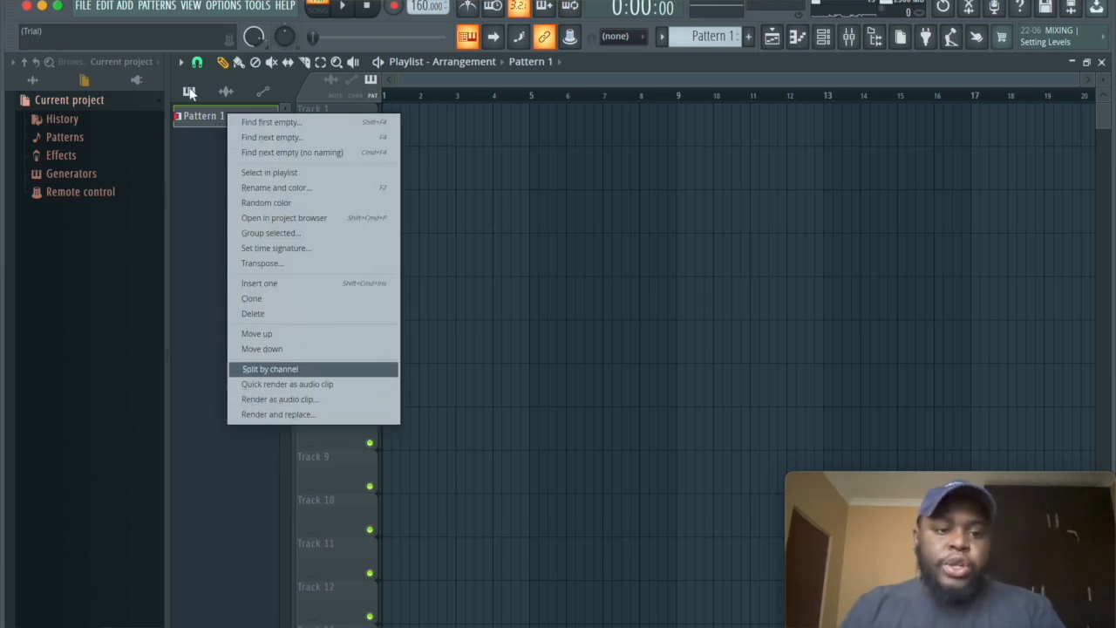
click(278, 398)
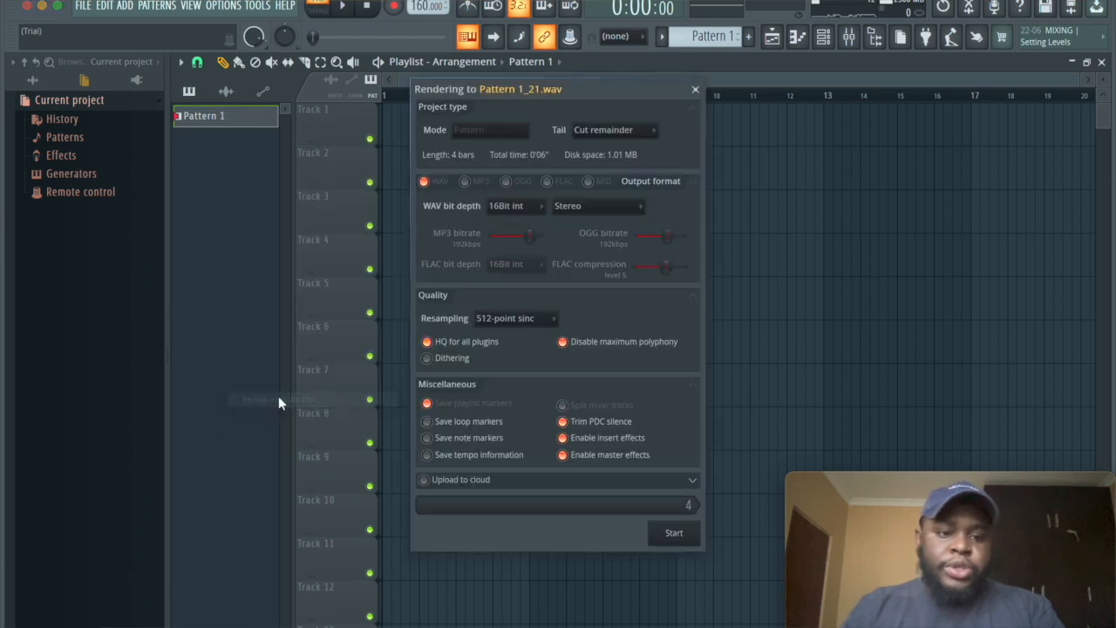
click(664, 532)
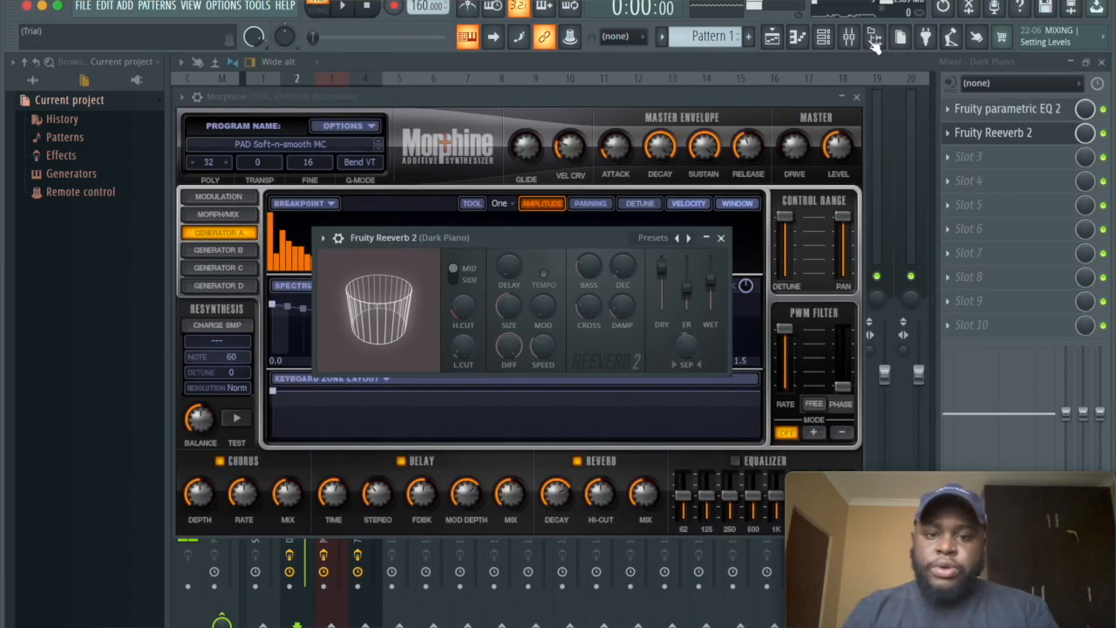
Step: Place the rendered Pattern 1 audio clip at bar 1 of Track 1 and play it in song mode
click(814, 43)
drag(250, 120, 419, 144)
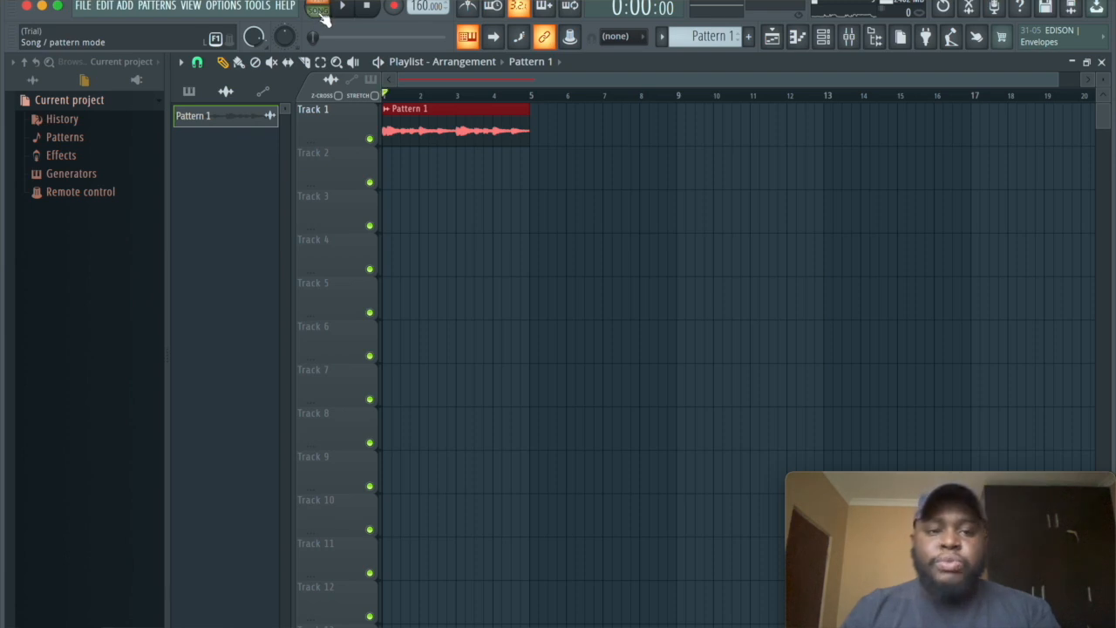
key(space)
key(space)
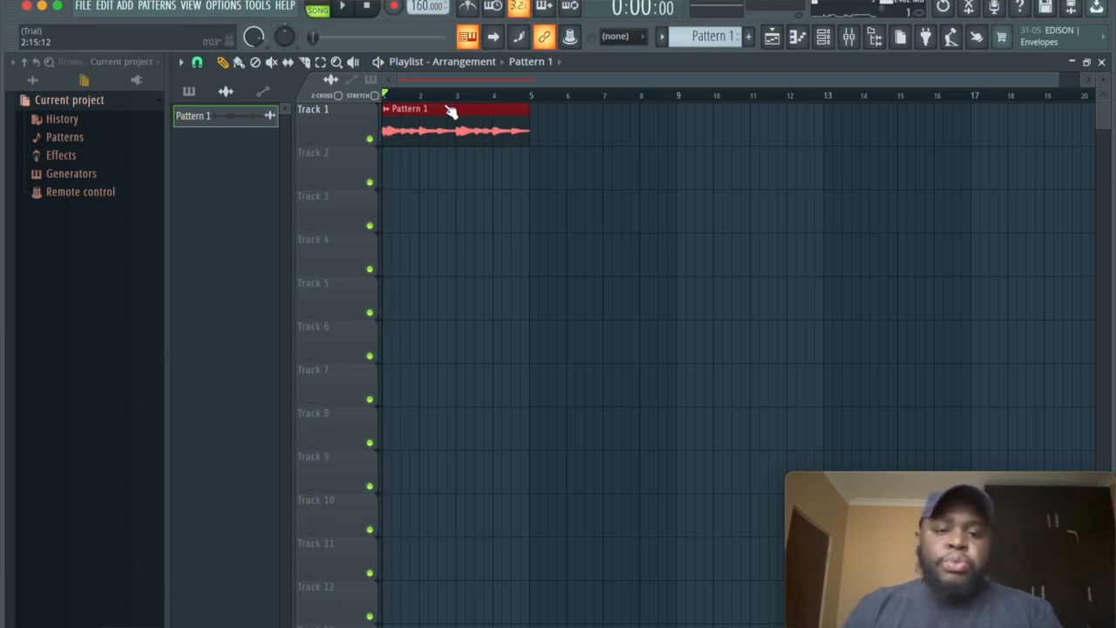
key(space)
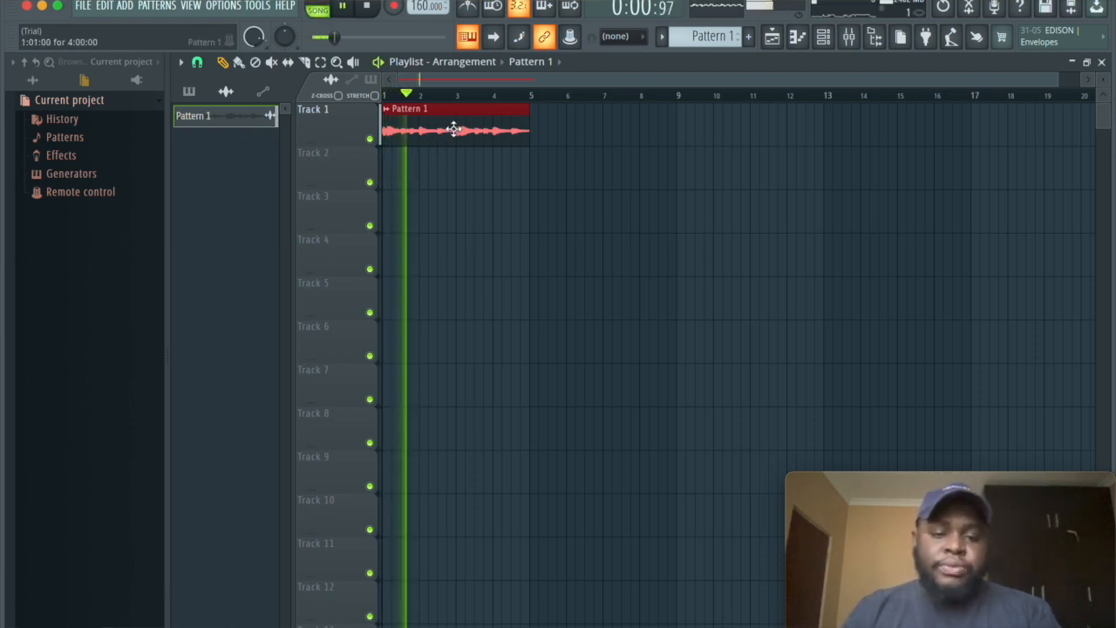
Step: Reverse the Pattern 1 audio clip in its sample settings, replay it, and close the settings
double_click(449, 131)
key(space)
click(475, 316)
key(space)
click(643, 138)
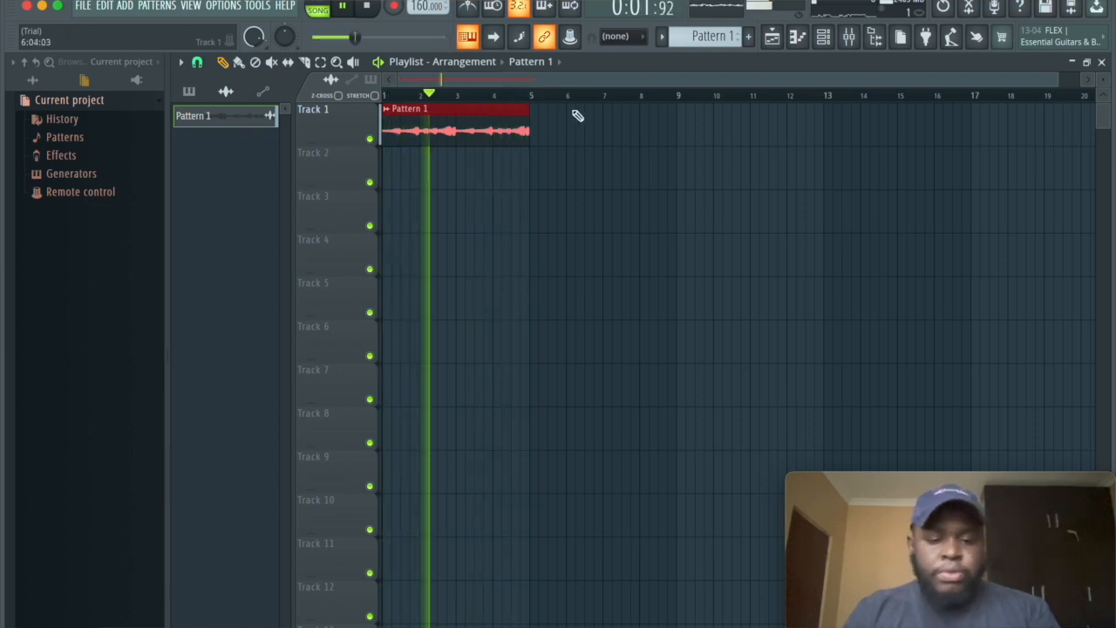
Step: Stop playback and slice the reversed clip on Track 1 at bars 2, 3 and 4
click(306, 63)
key(space)
scroll(663, 309, up, 2)
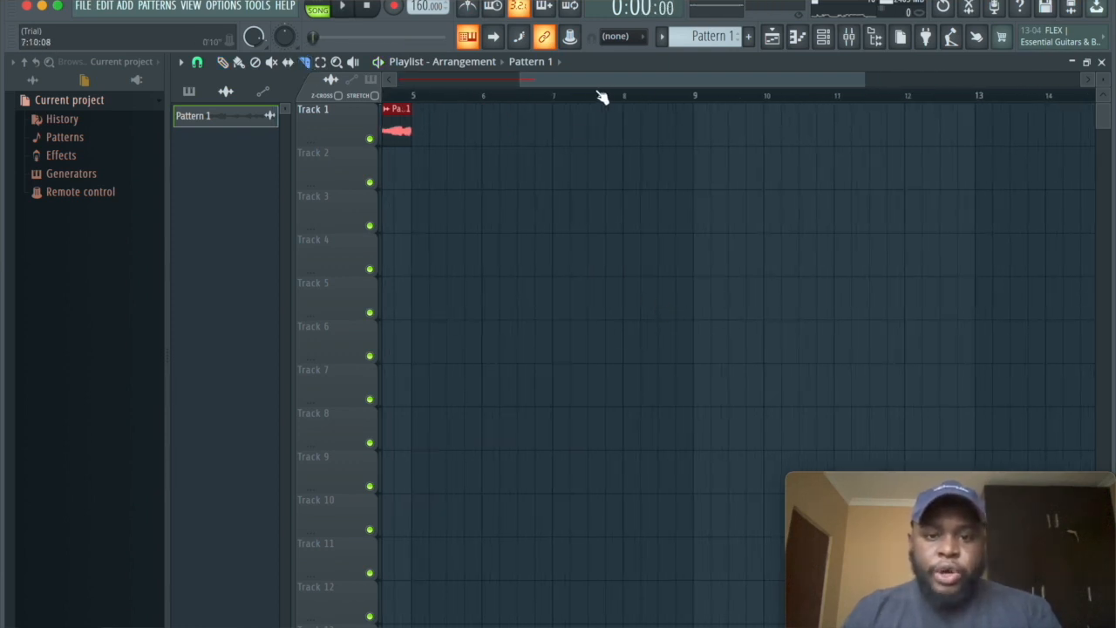
drag(603, 85, 3, 109)
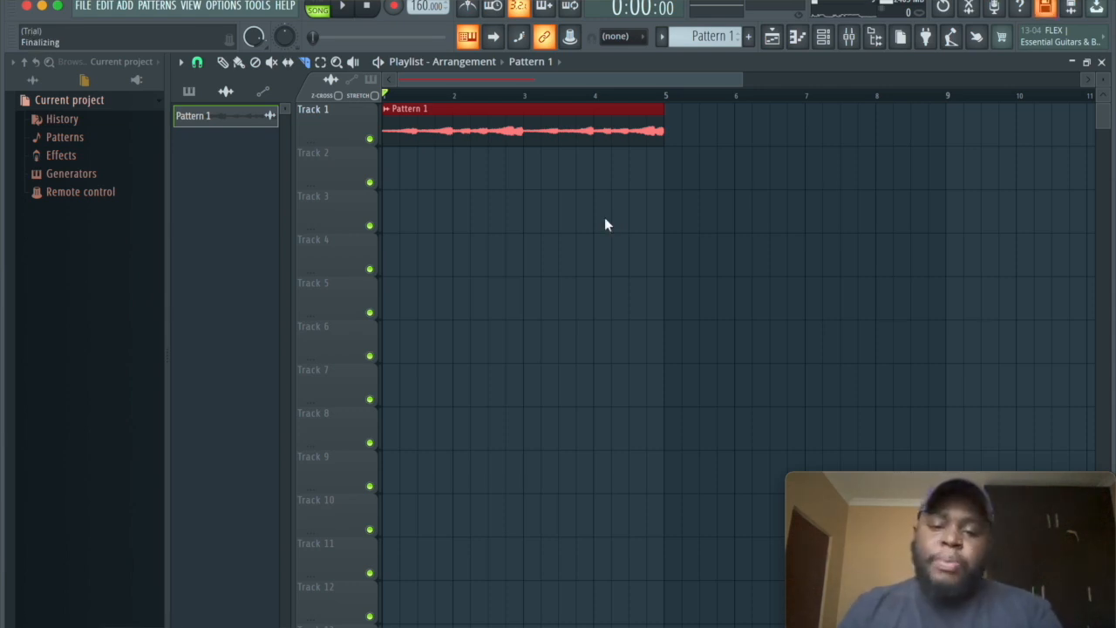
drag(592, 222, 596, 114)
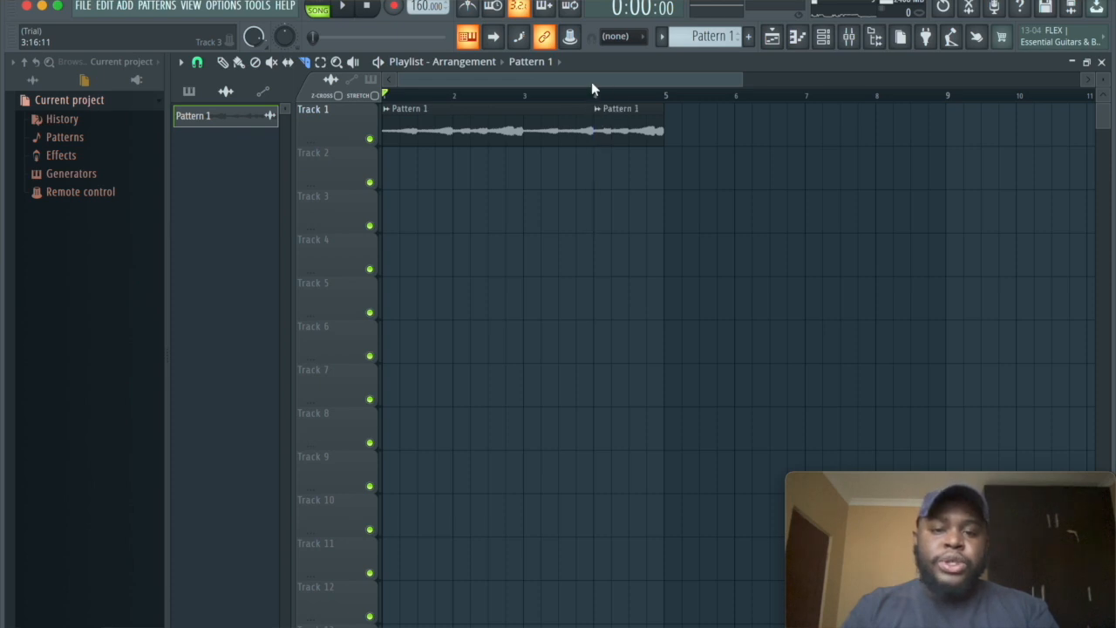
drag(523, 259, 528, 79)
mouse_move(463, 129)
mouse_down()
mouse_move(387, 127)
mouse_move(464, 123)
mouse_up()
drag(454, 253, 483, 75)
Step: Rearrange the four slices on Track 1 into the opposite order, bar 4 first and bar 1 last, and play the result
drag(634, 135, 422, 189)
drag(559, 128, 559, 190)
drag(430, 129, 632, 180)
drag(654, 231, 386, 131)
key(shift+Up)
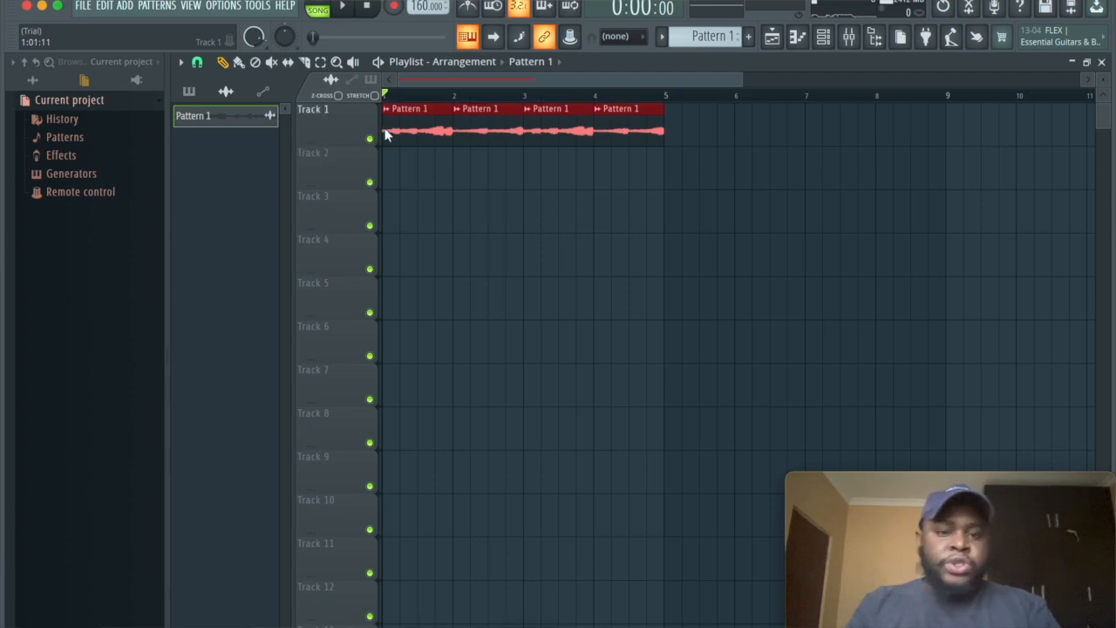
key(space)
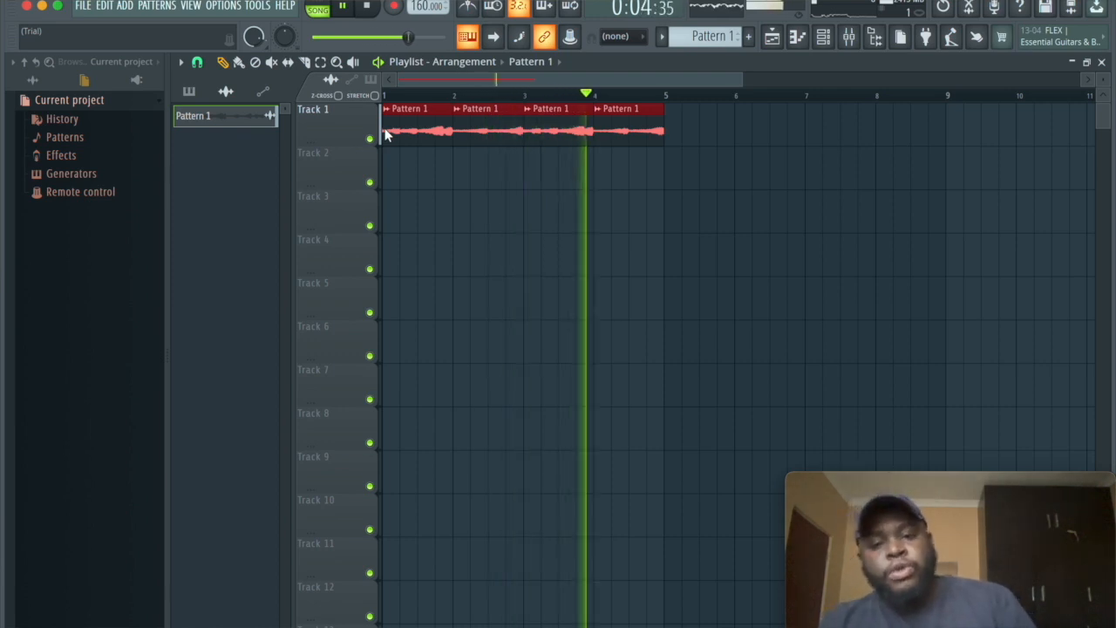
key(space)
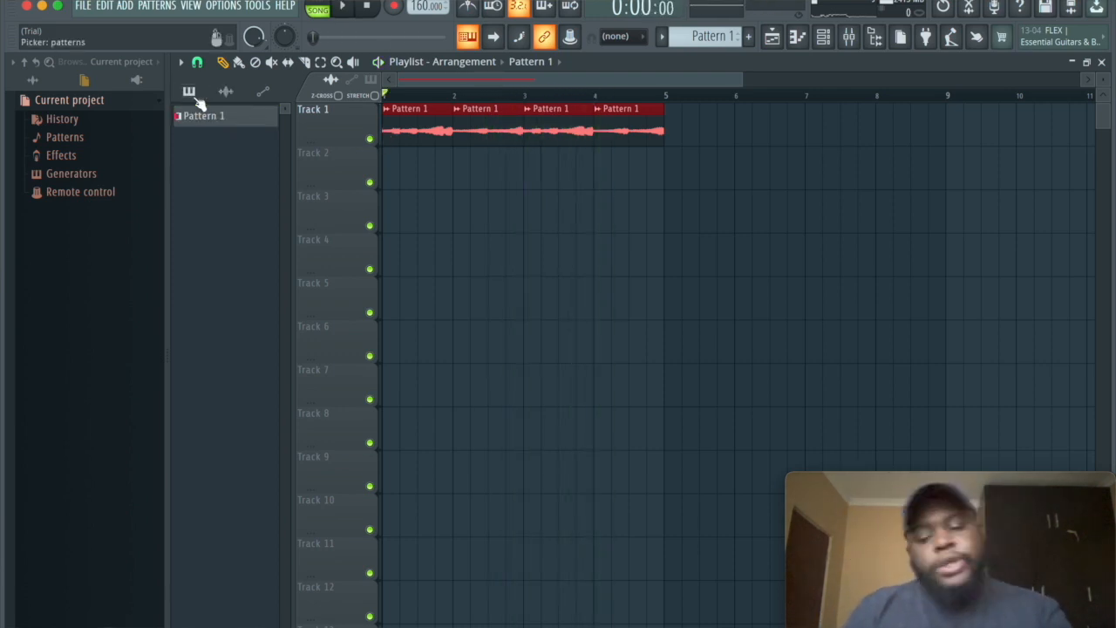